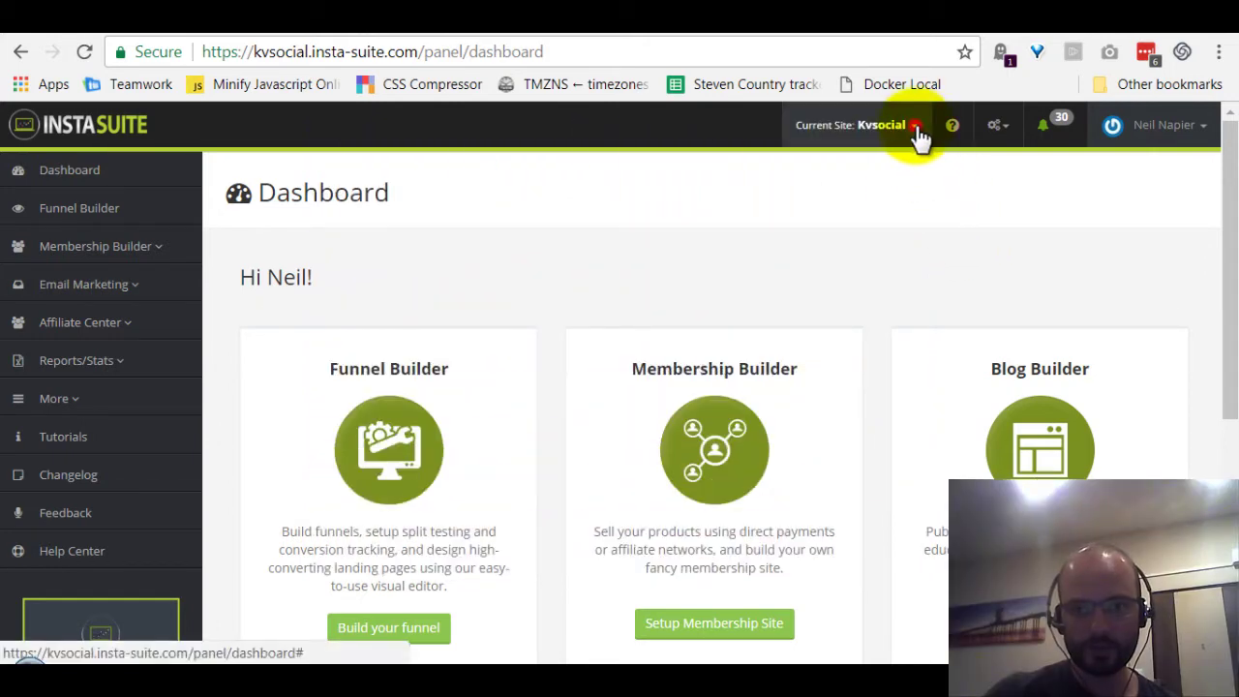
Step: Open the Edit Site settings of the current Kvsocial site and look over its options
click(915, 132)
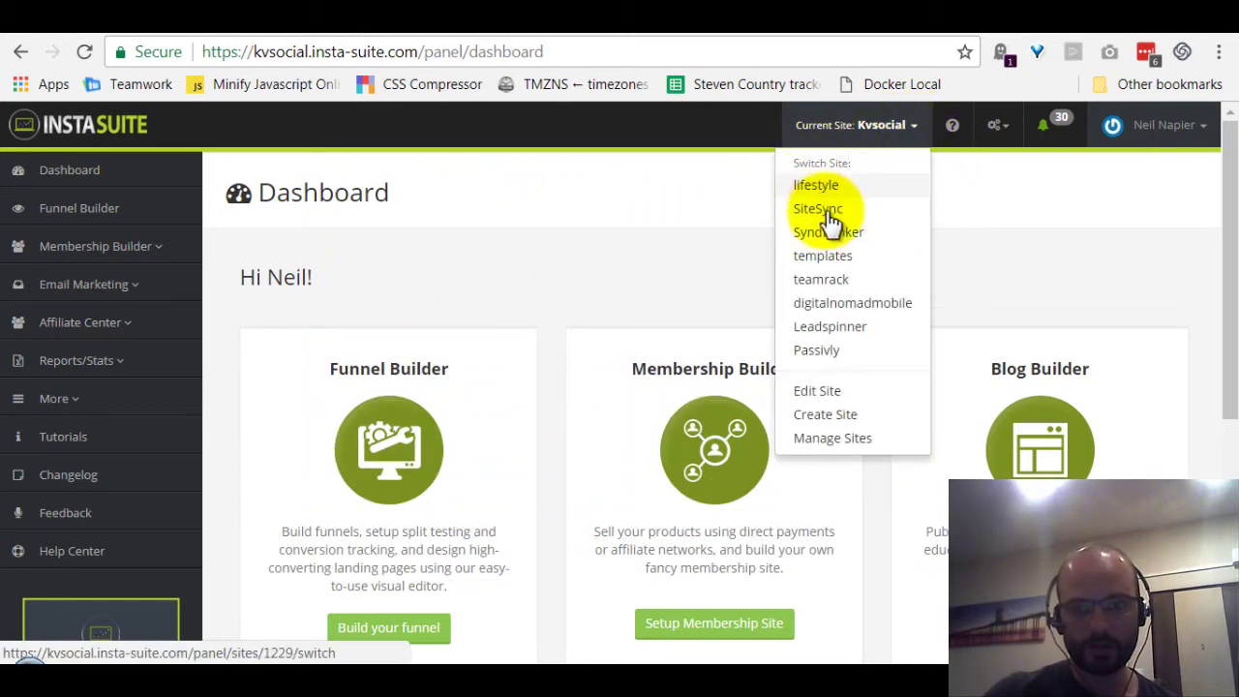
click(828, 397)
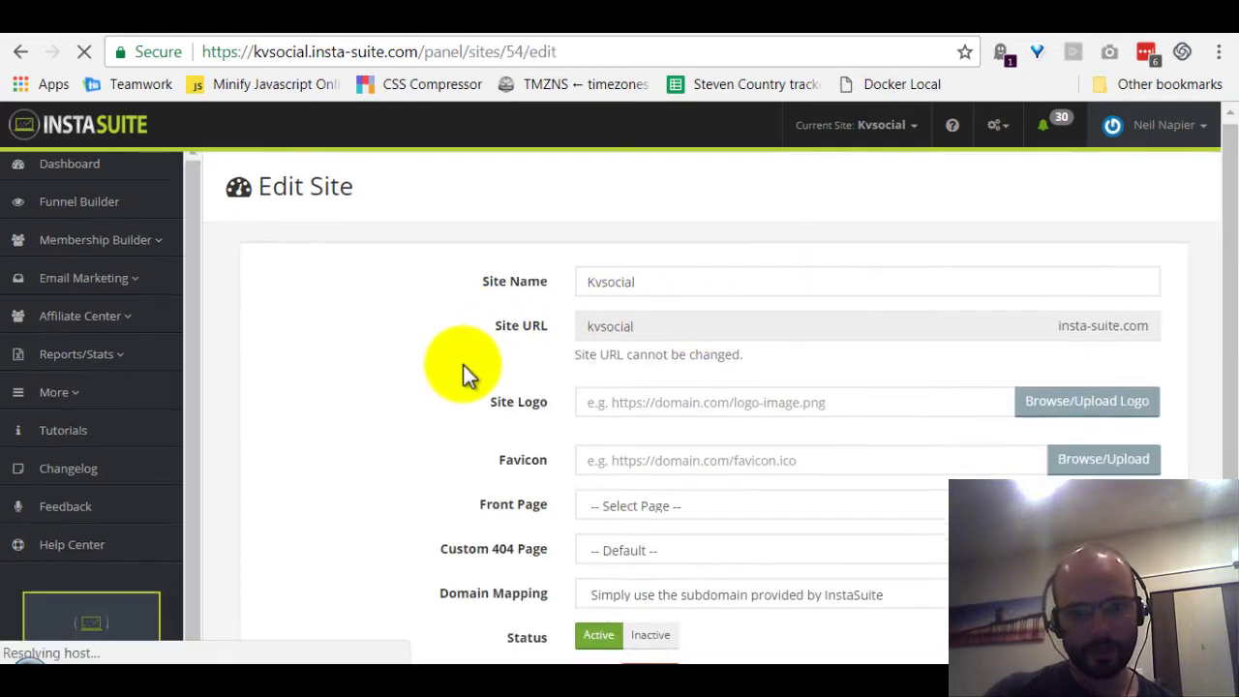
scroll(462, 364, down, 1)
scroll(423, 380, down, 1)
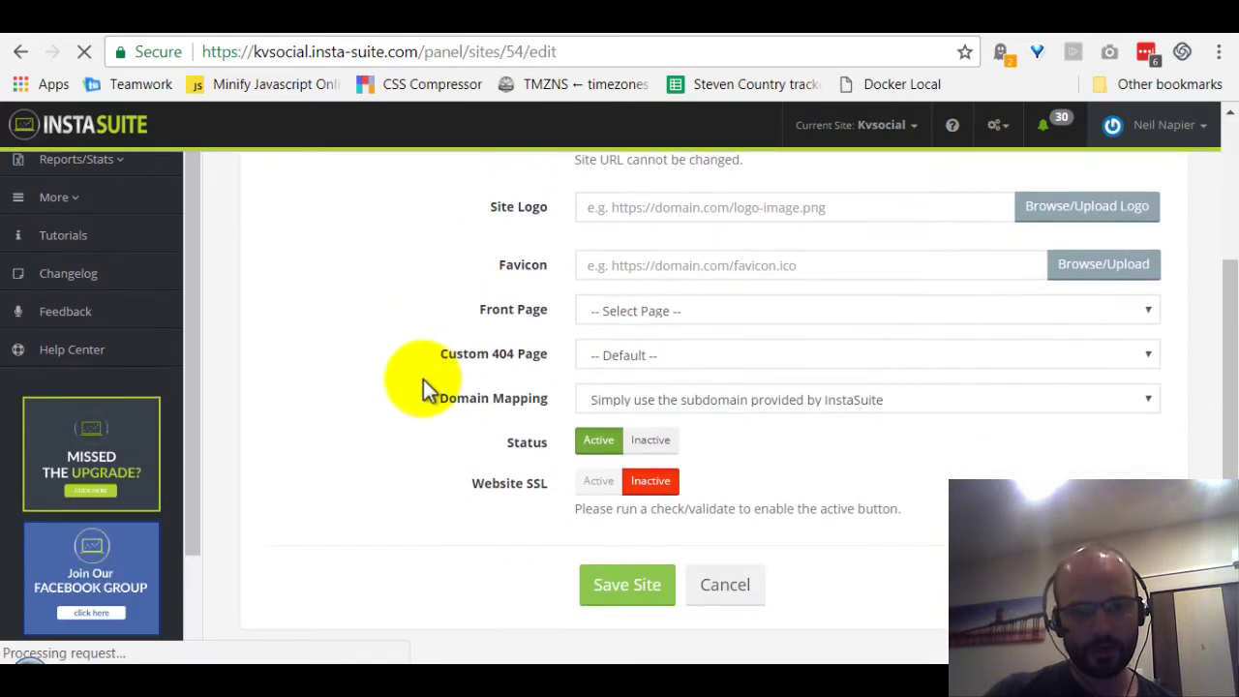
scroll(423, 380, up, 2)
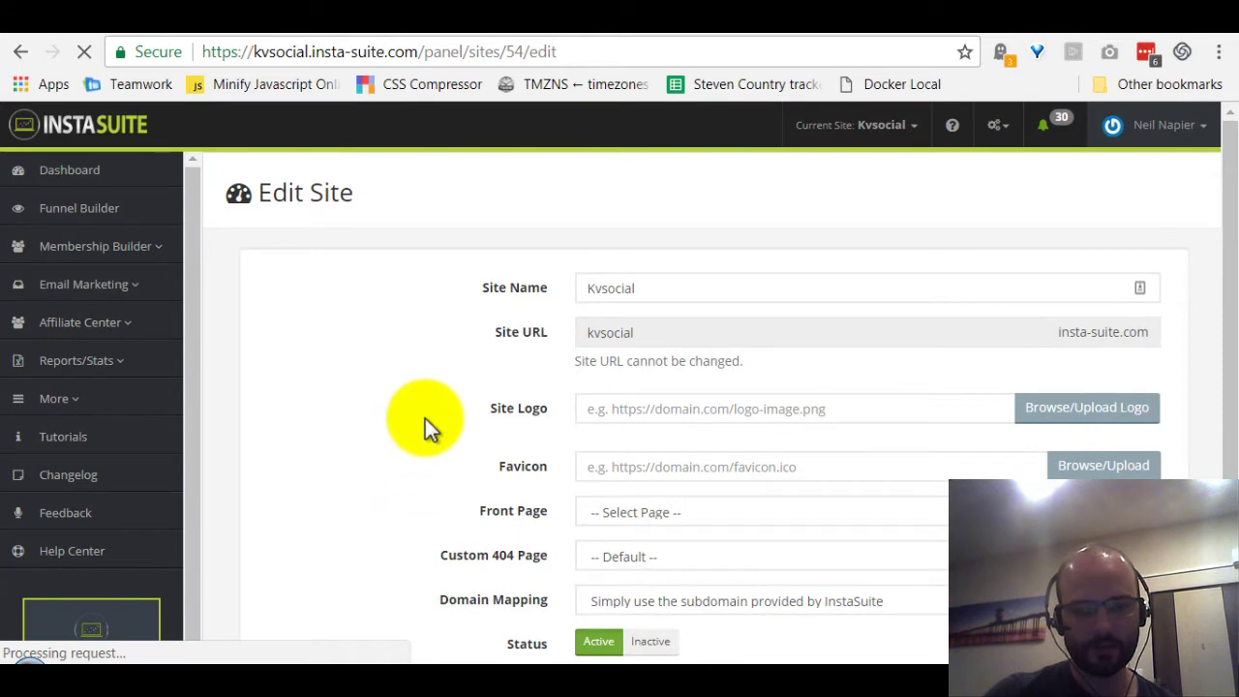
scroll(415, 434, down, 2)
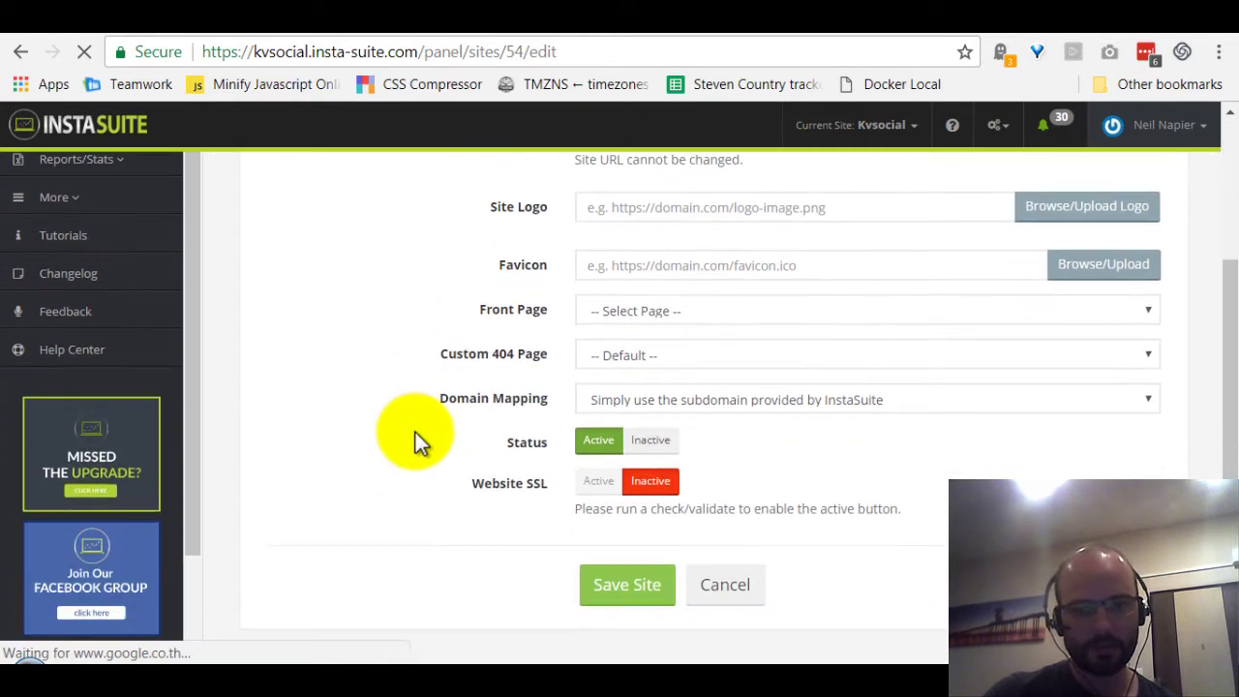
Step: Set the site's domain mapping to "Map to a Domain of your own (e.g. mydomain.com)"
click(810, 404)
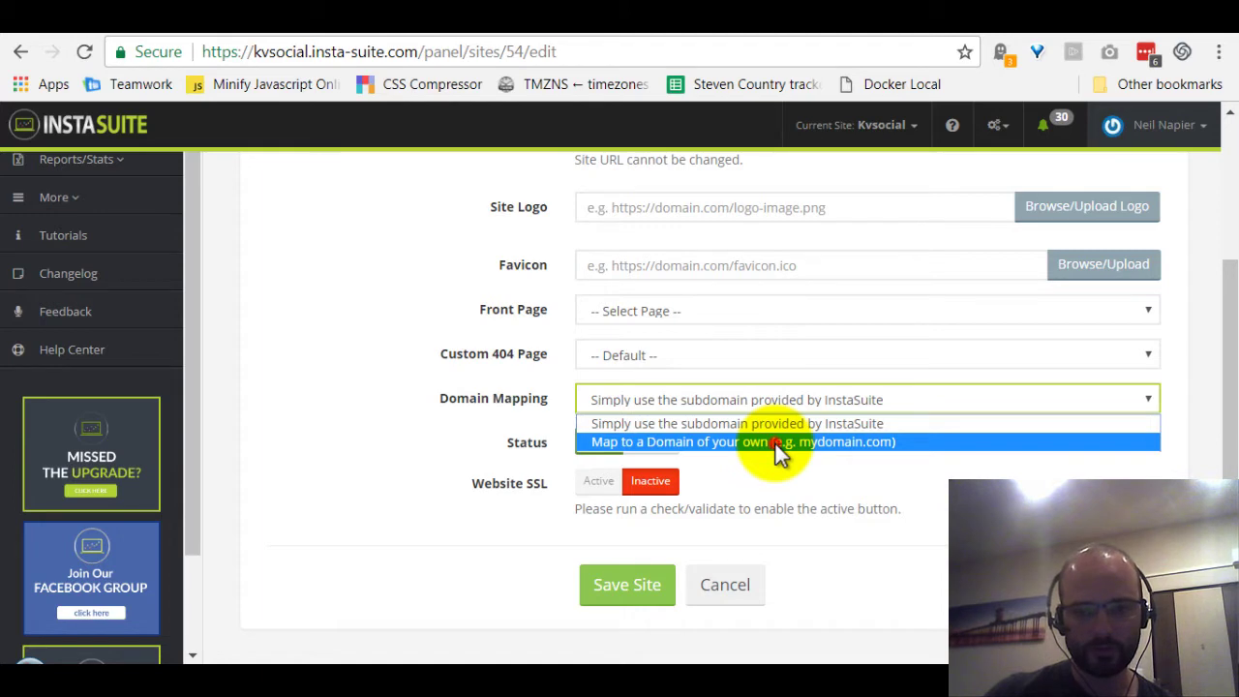
click(734, 441)
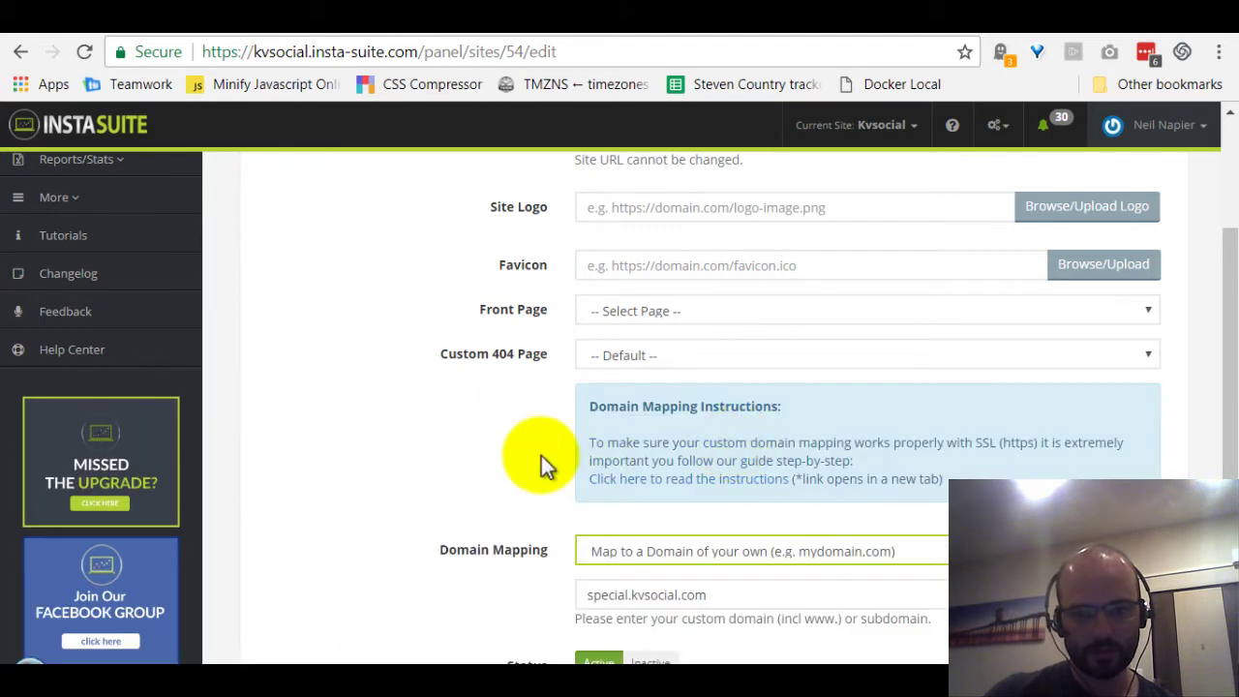
scroll(542, 463, down, 1)
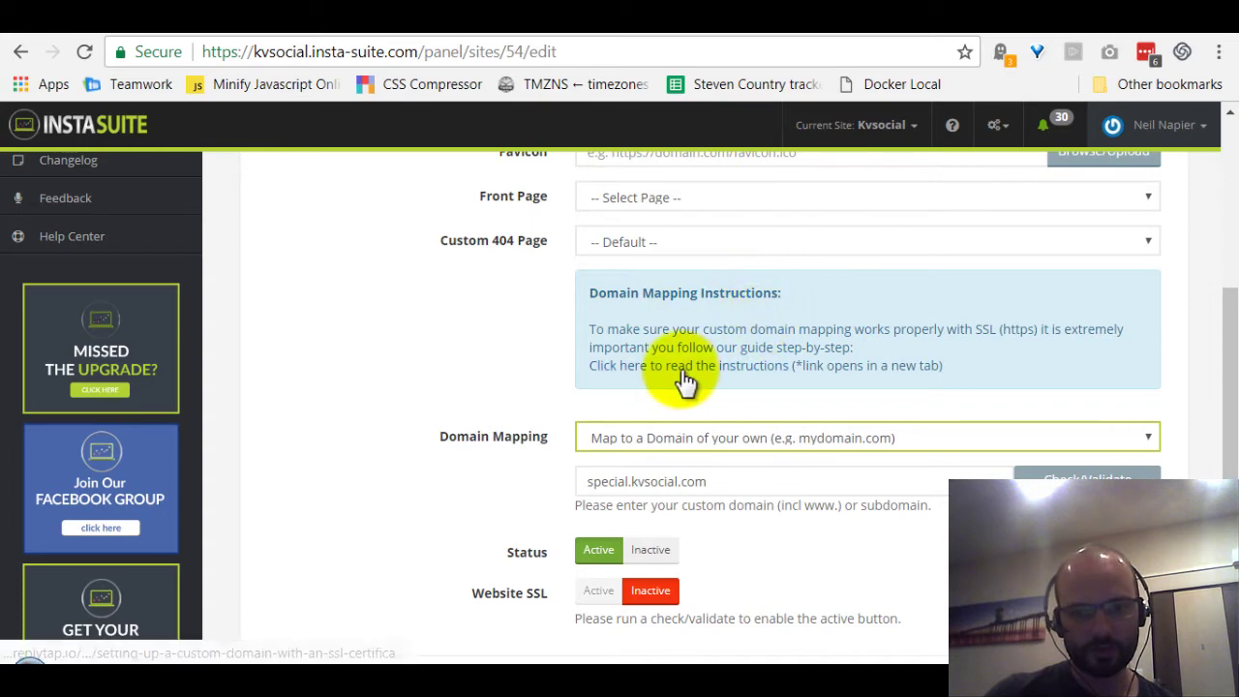
Step: Open the step-by-step domain mapping instructions in a new browser tab and switch to it
right_click(716, 365)
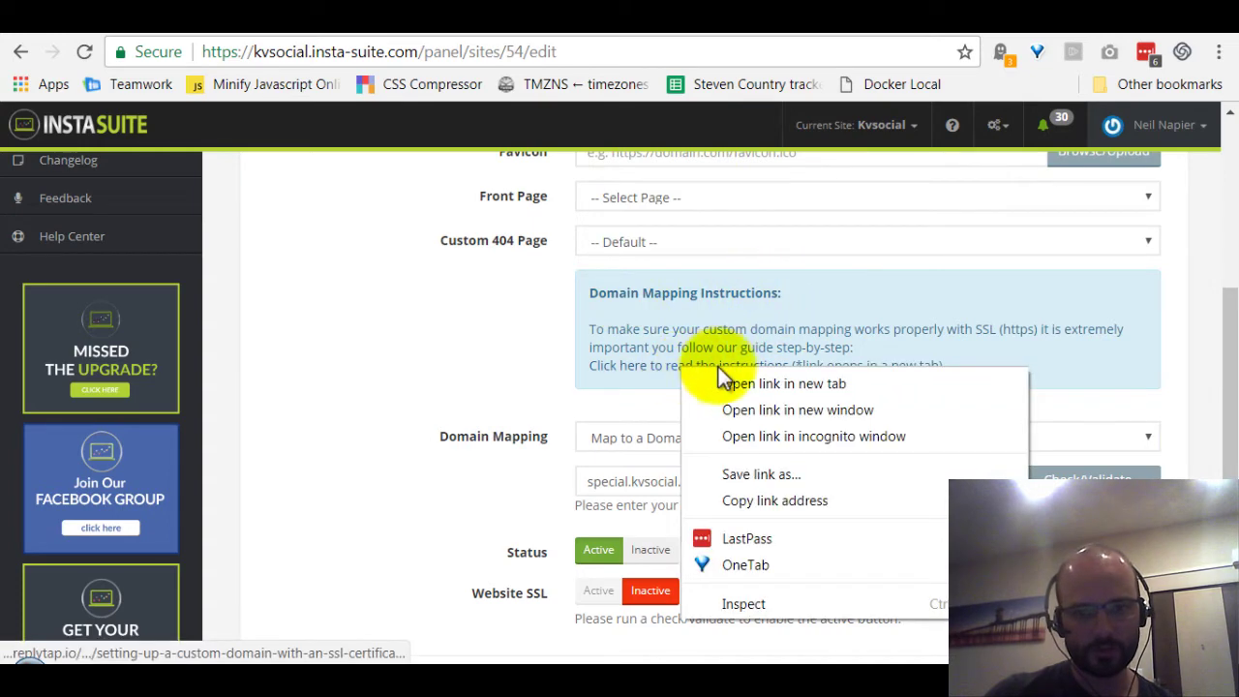
click(771, 387)
click(752, 22)
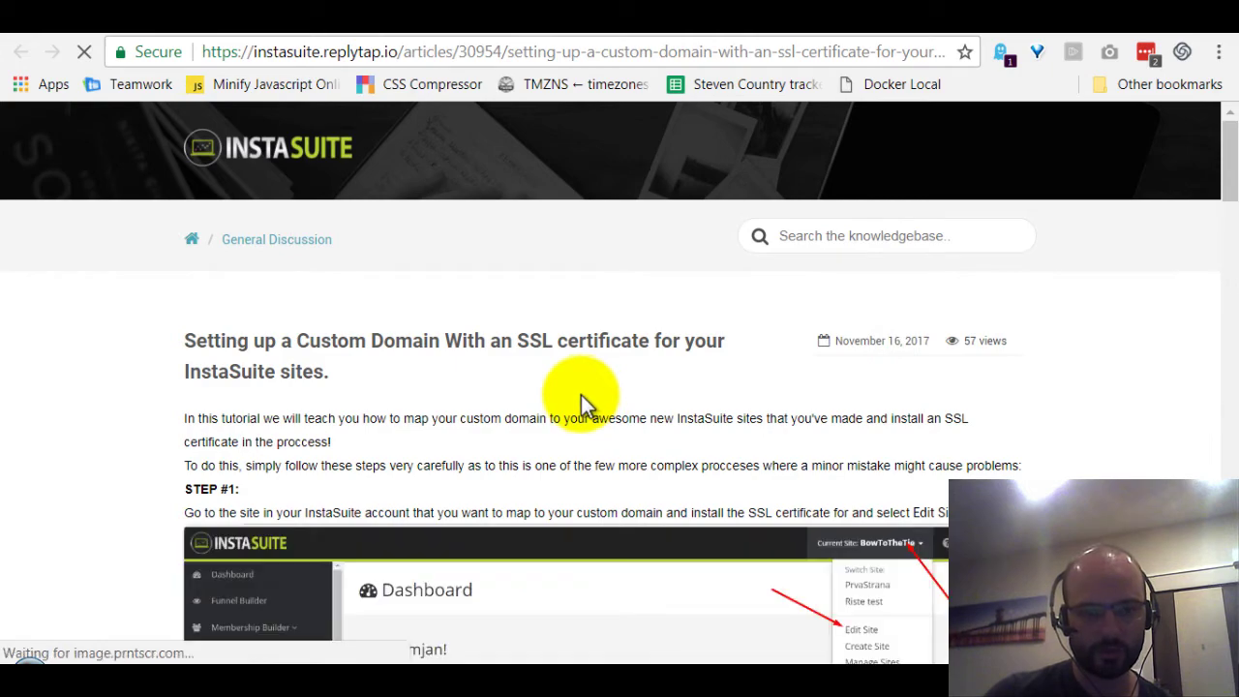
Step: Read through the guide on setting up a custom domain with an SSL certificate, including the CNAME record and validation steps
scroll(365, 379, down, 1)
scroll(366, 379, down, 7)
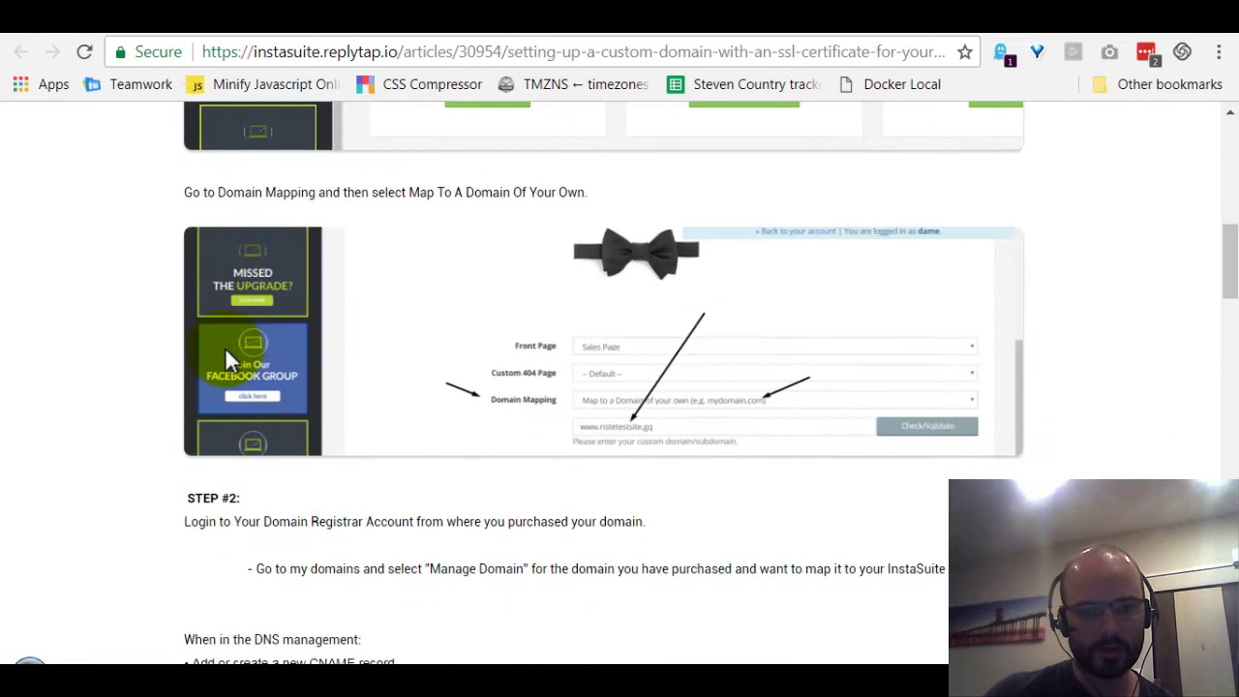
scroll(224, 358, down, 4)
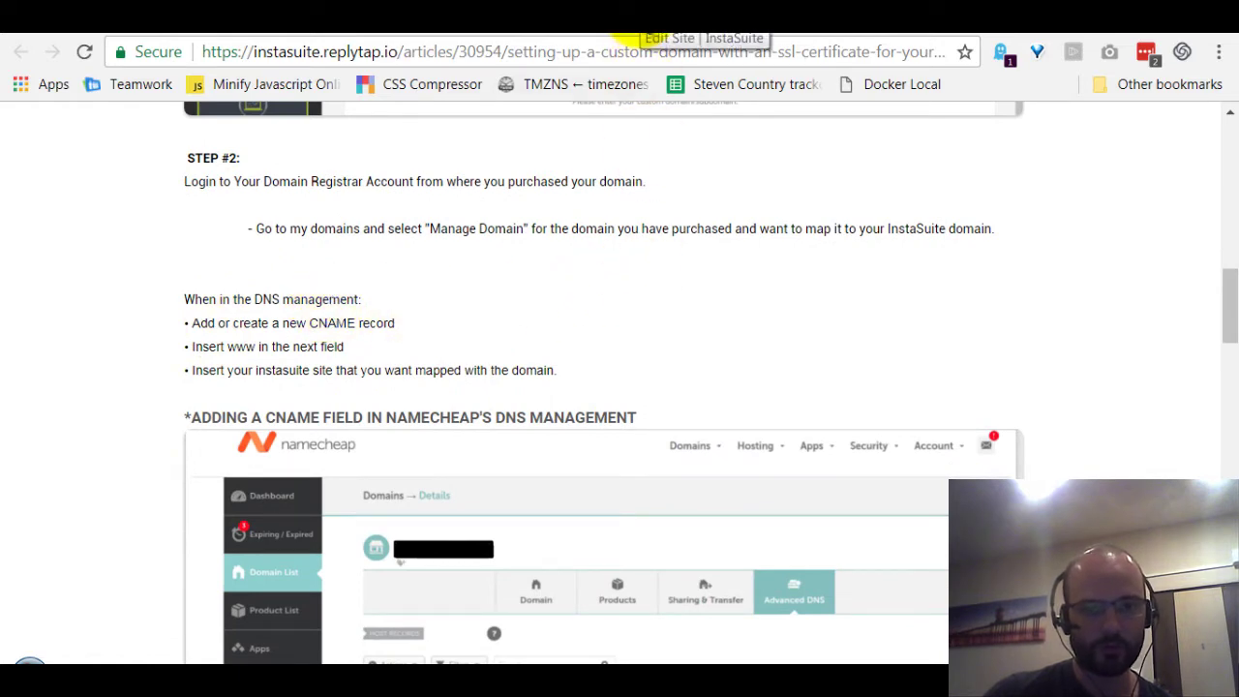
scroll(435, 293, down, 7)
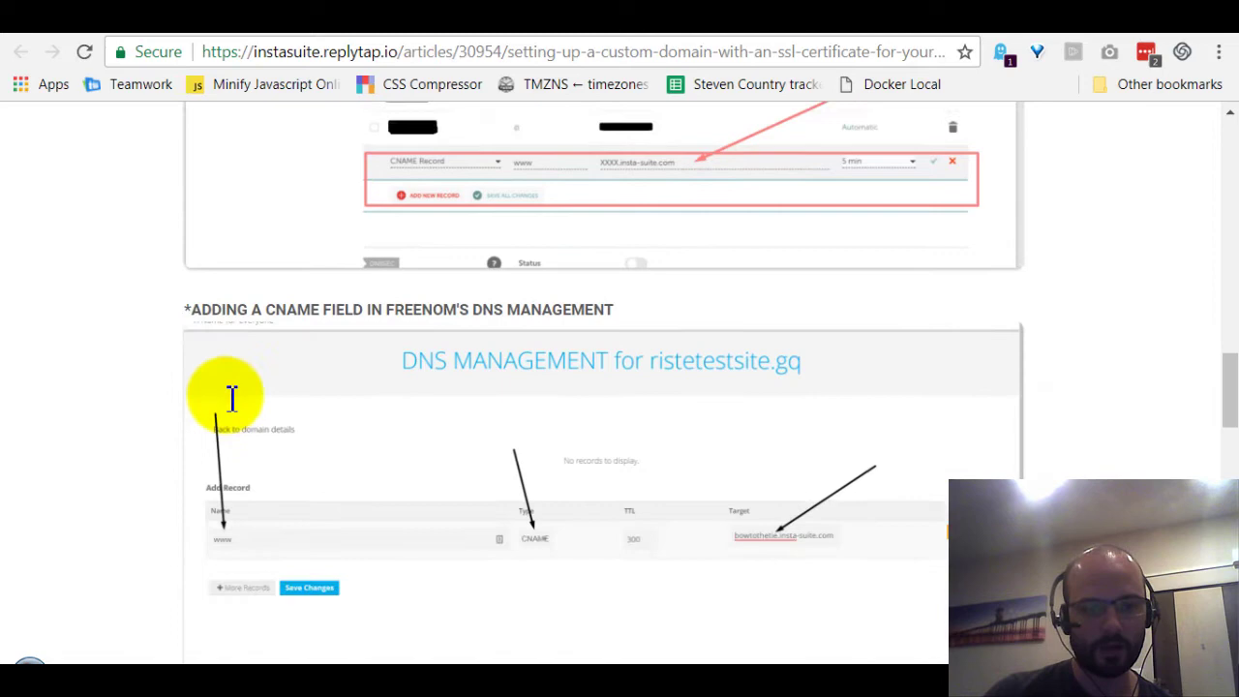
scroll(232, 397, down, 10)
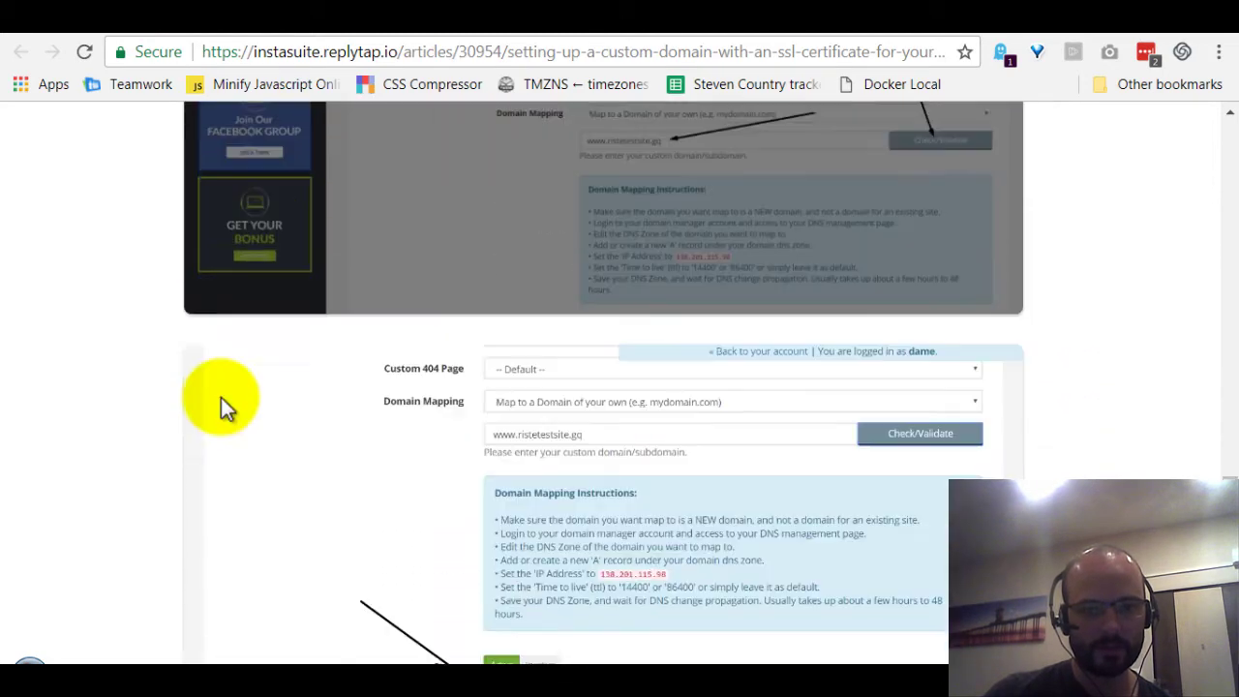
scroll(232, 393, down, 1)
scroll(251, 390, up, 5)
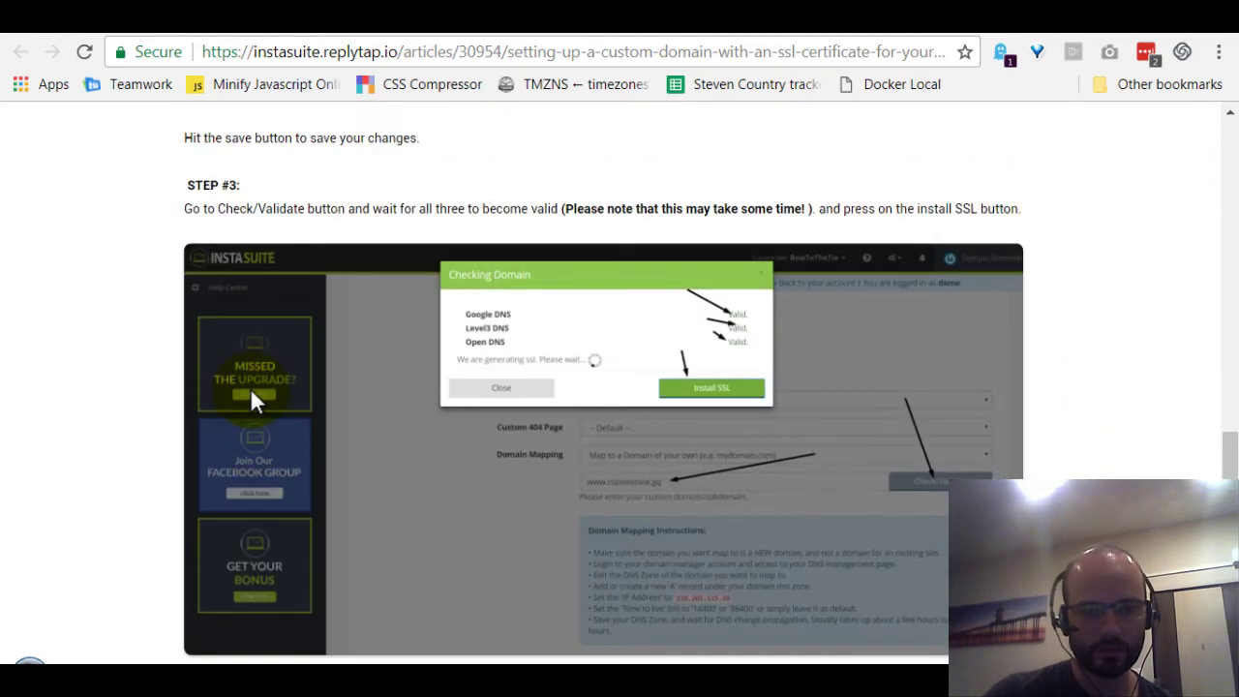
scroll(524, 198, up, 5)
scroll(528, 294, down, 7)
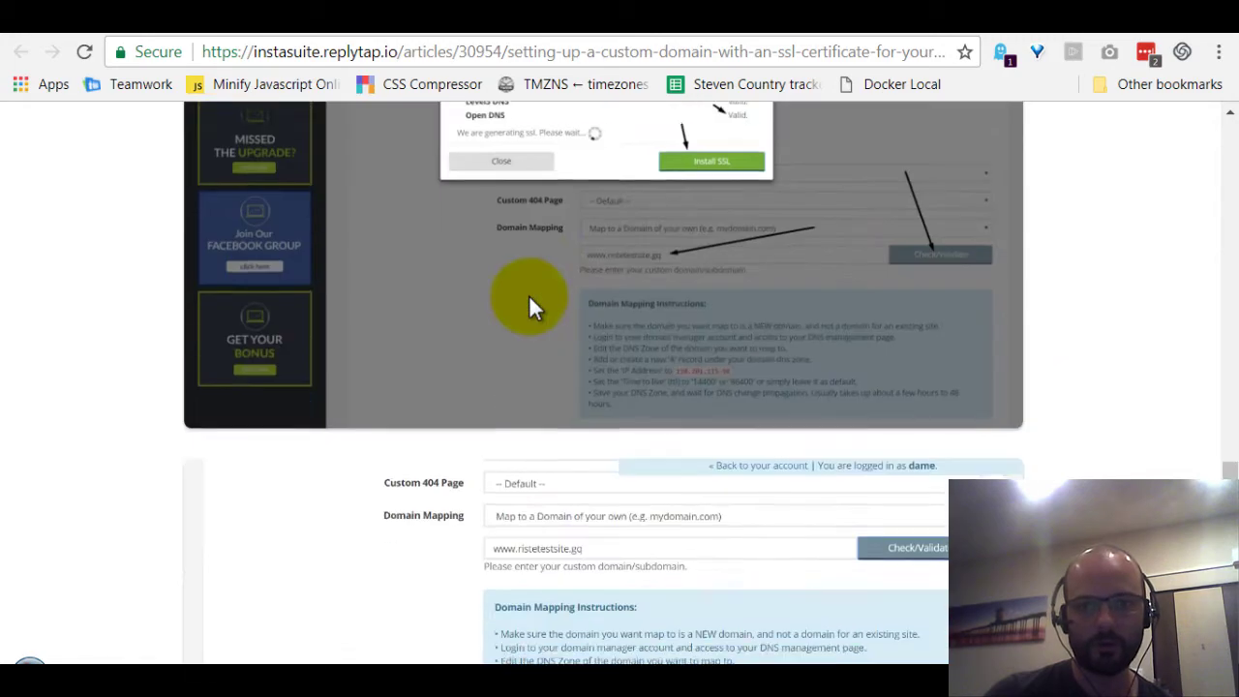
scroll(528, 294, down, 6)
scroll(512, 312, up, 11)
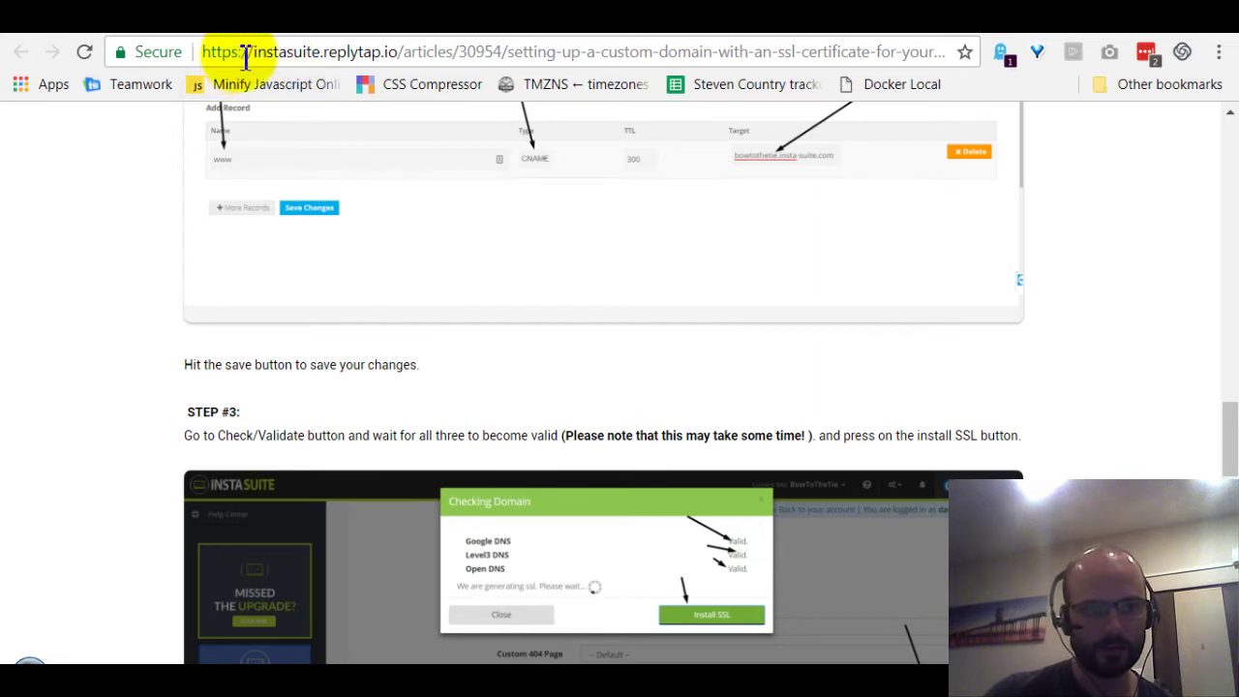
Step: Point out the https prefix in the guide's web address and view the Freenom CNAME example
drag(243, 52, 200, 52)
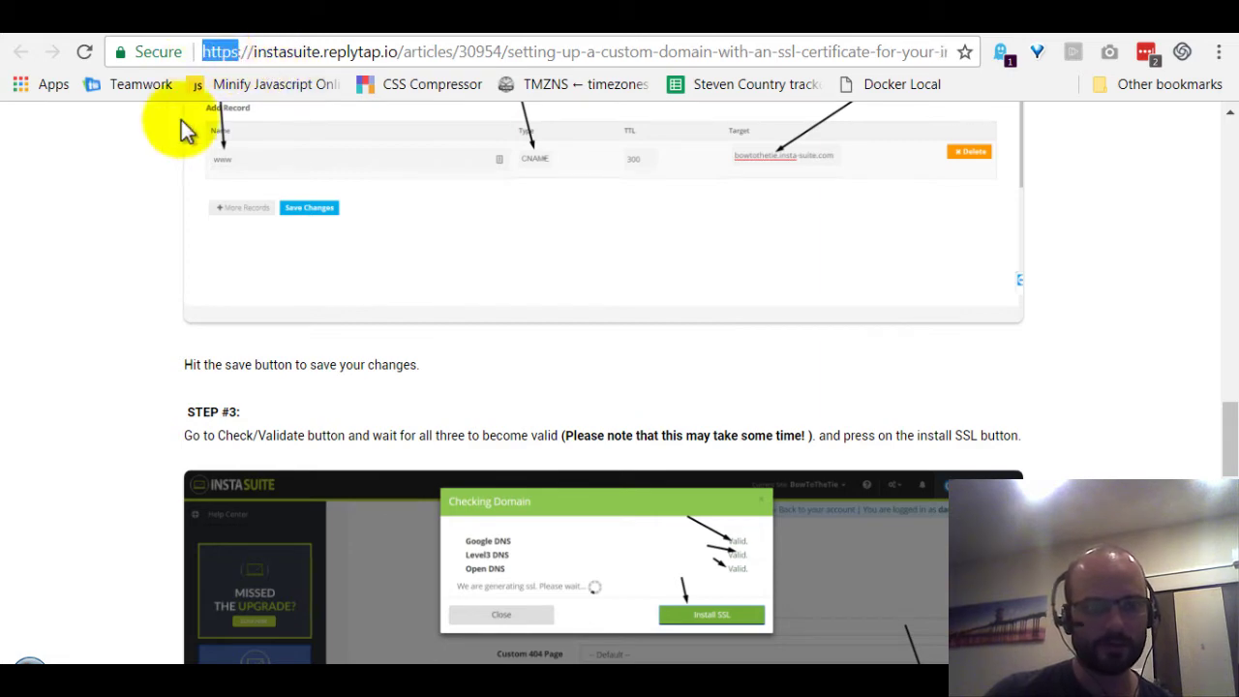
click(152, 355)
scroll(413, 381, up, 3)
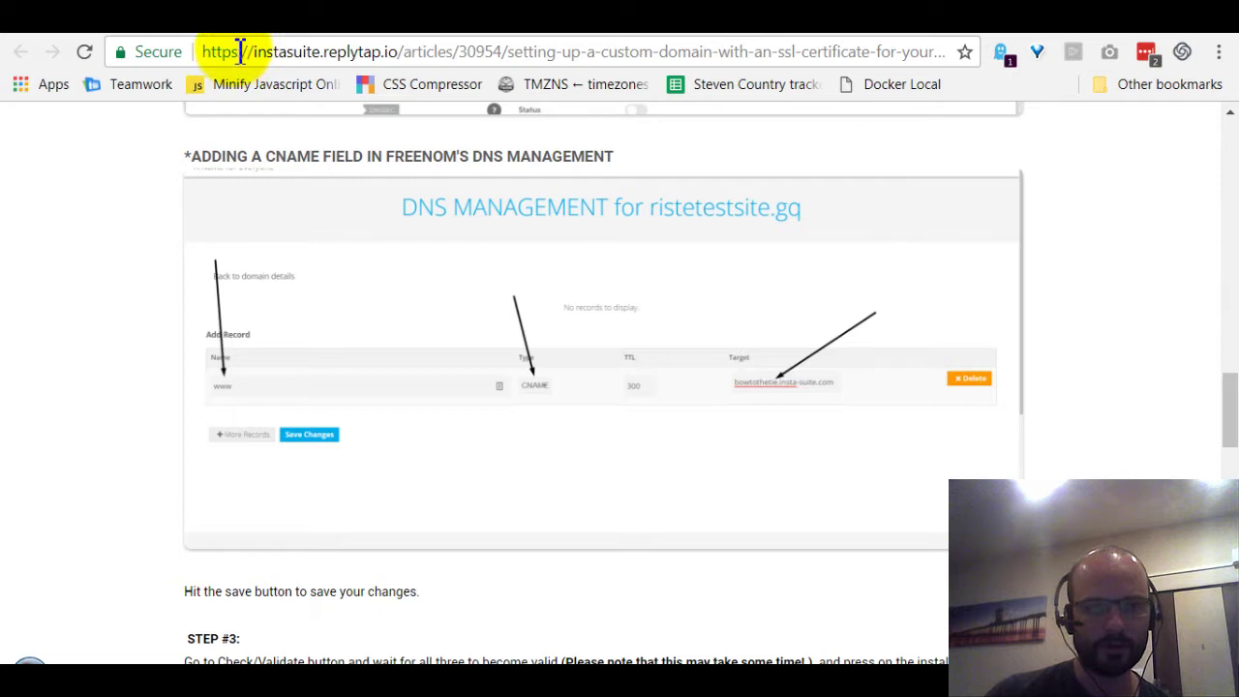
click(236, 54)
Step: Return to the site's edit page and replace the custom domain with the root domain kvsocial.com
click(604, 31)
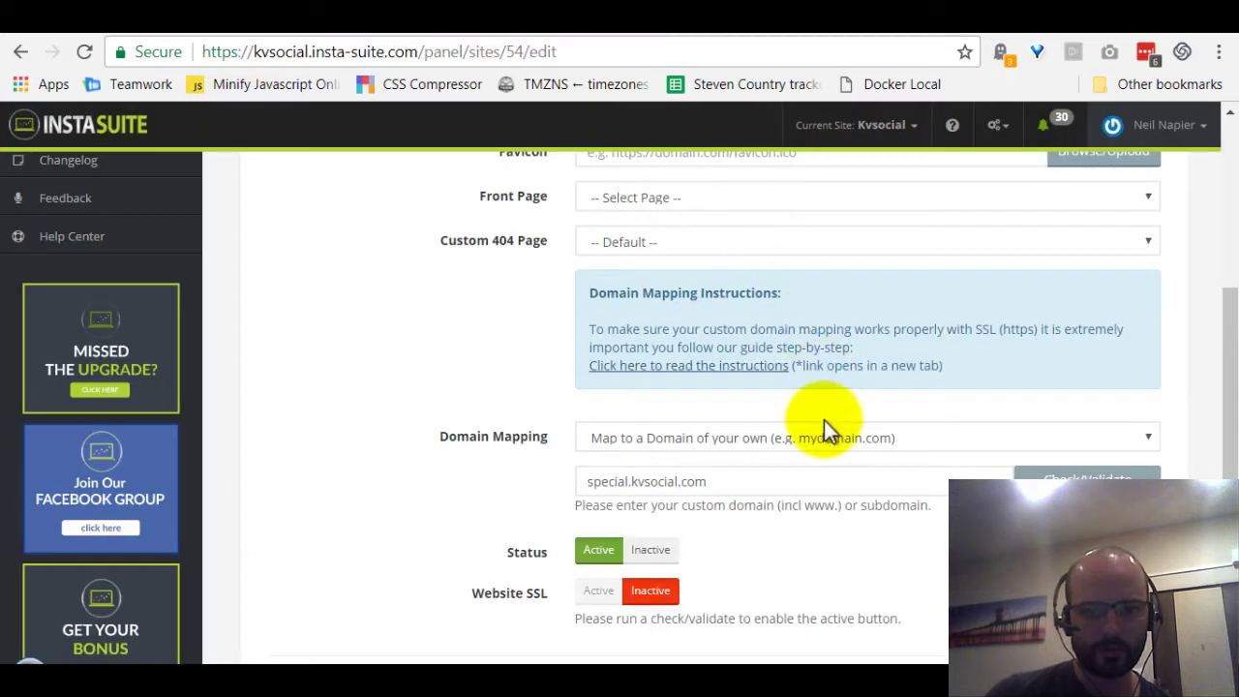
scroll(824, 420, down, 1)
click(619, 371)
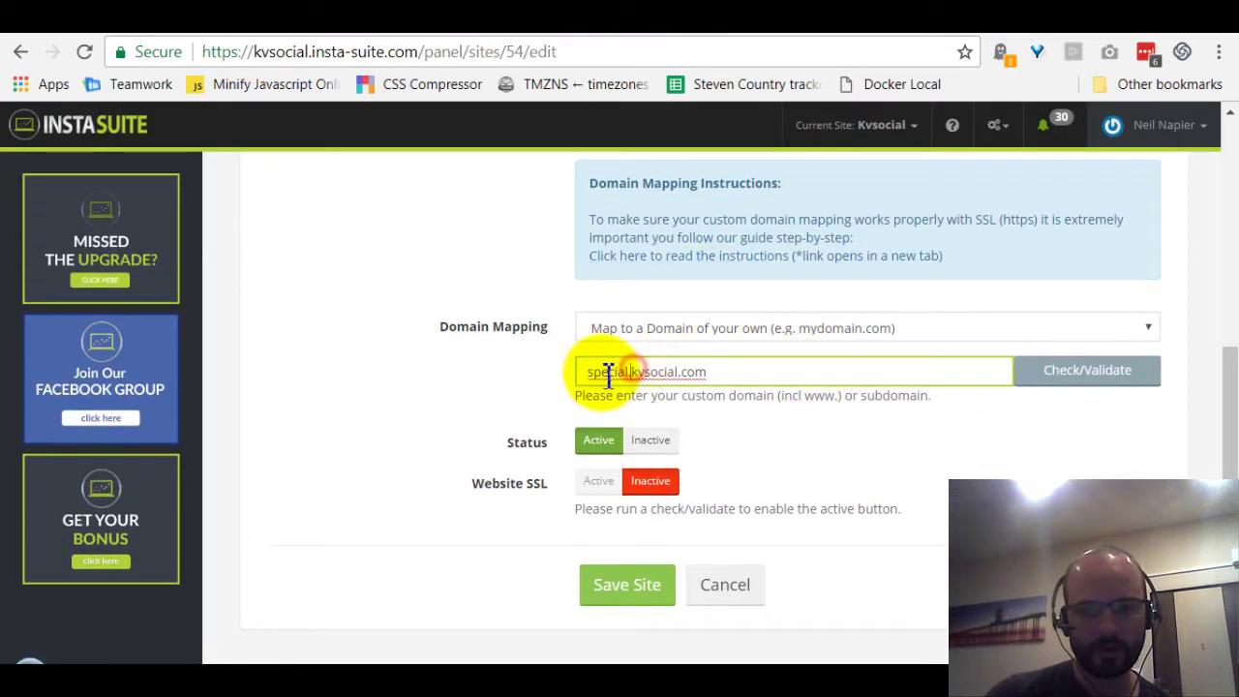
click(721, 367)
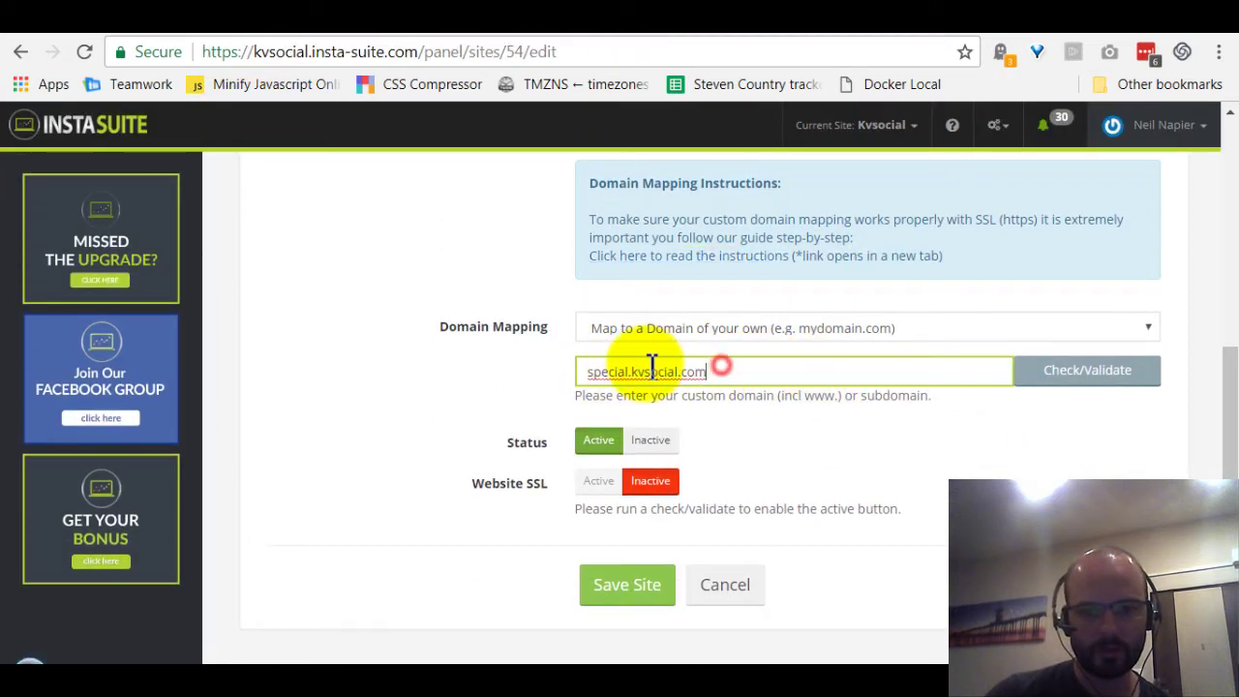
triple_click(730, 375)
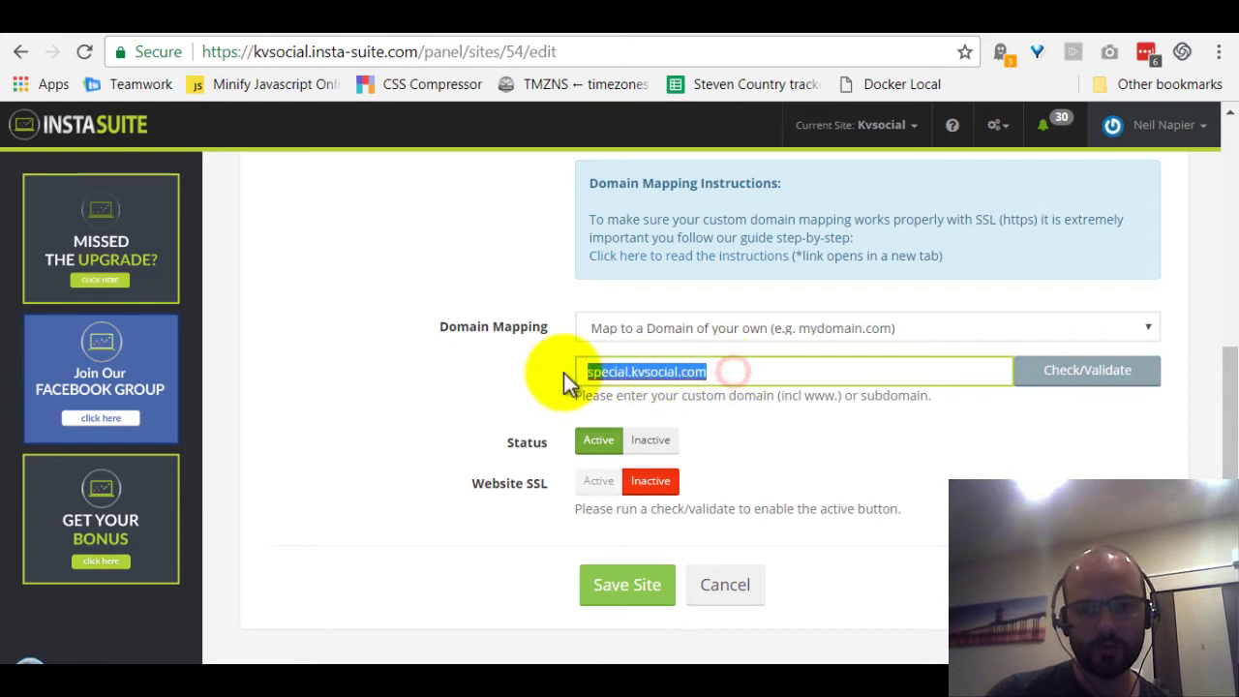
text(kvsoc)
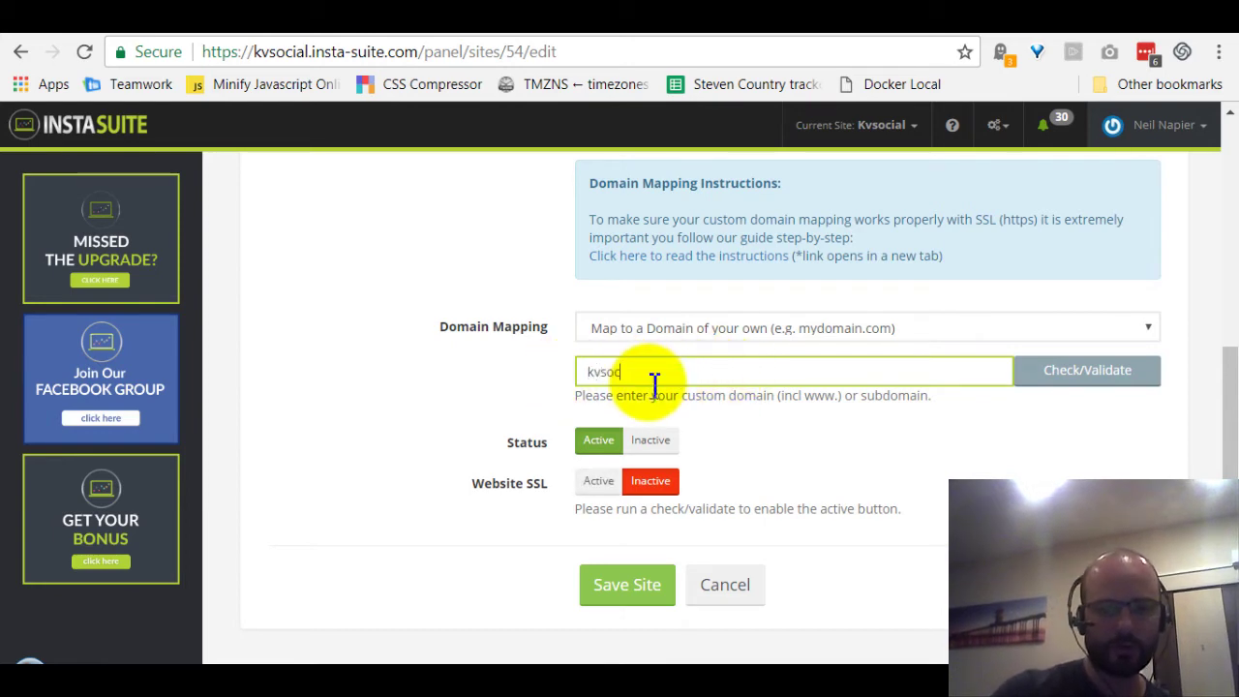
text(ial.com)
click(735, 425)
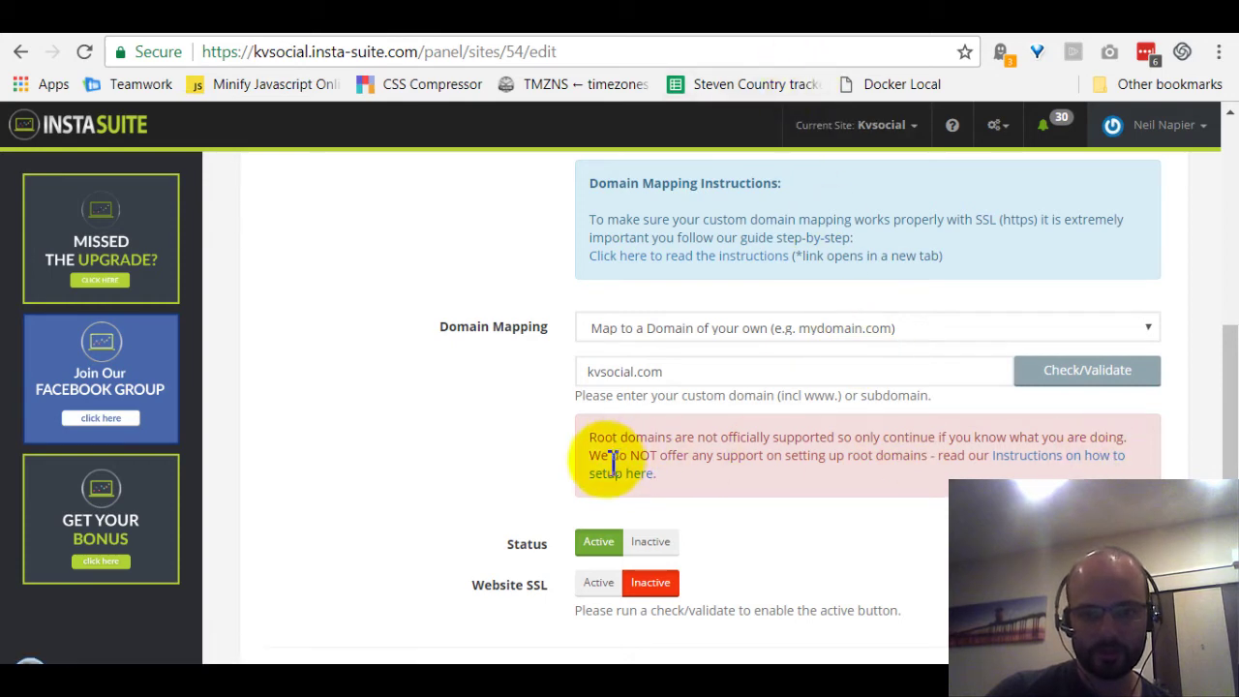
click(769, 27)
scroll(581, 252, up, 5)
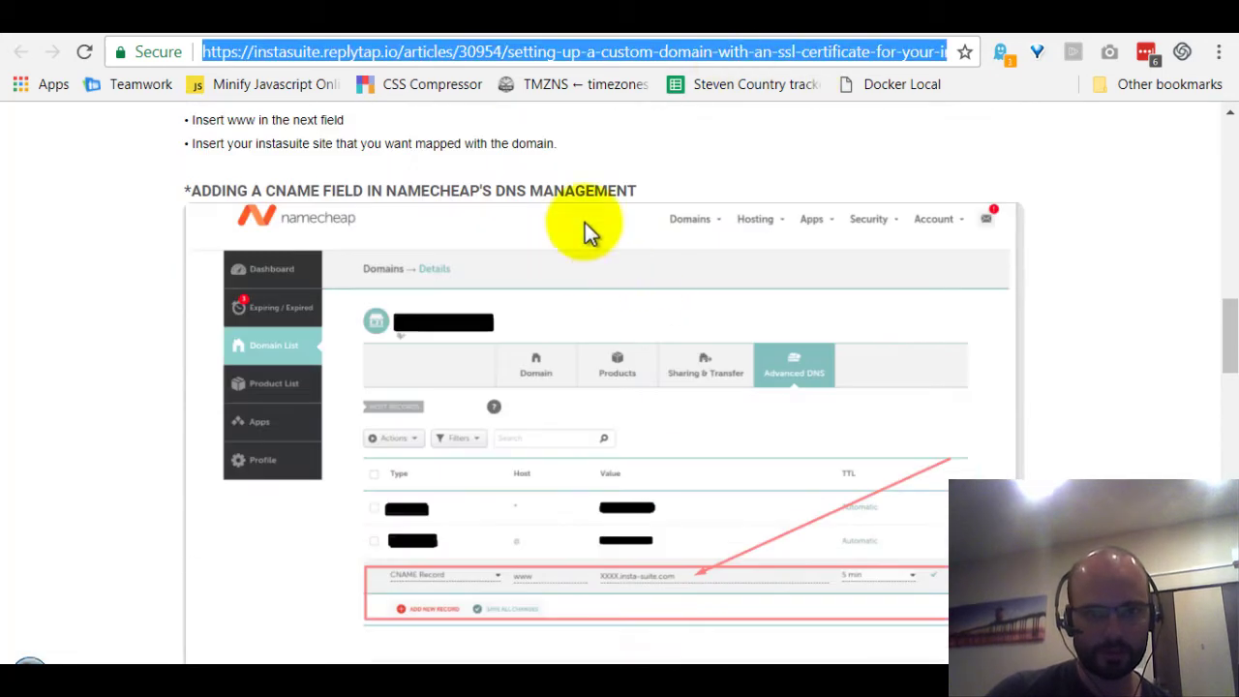
click(634, 27)
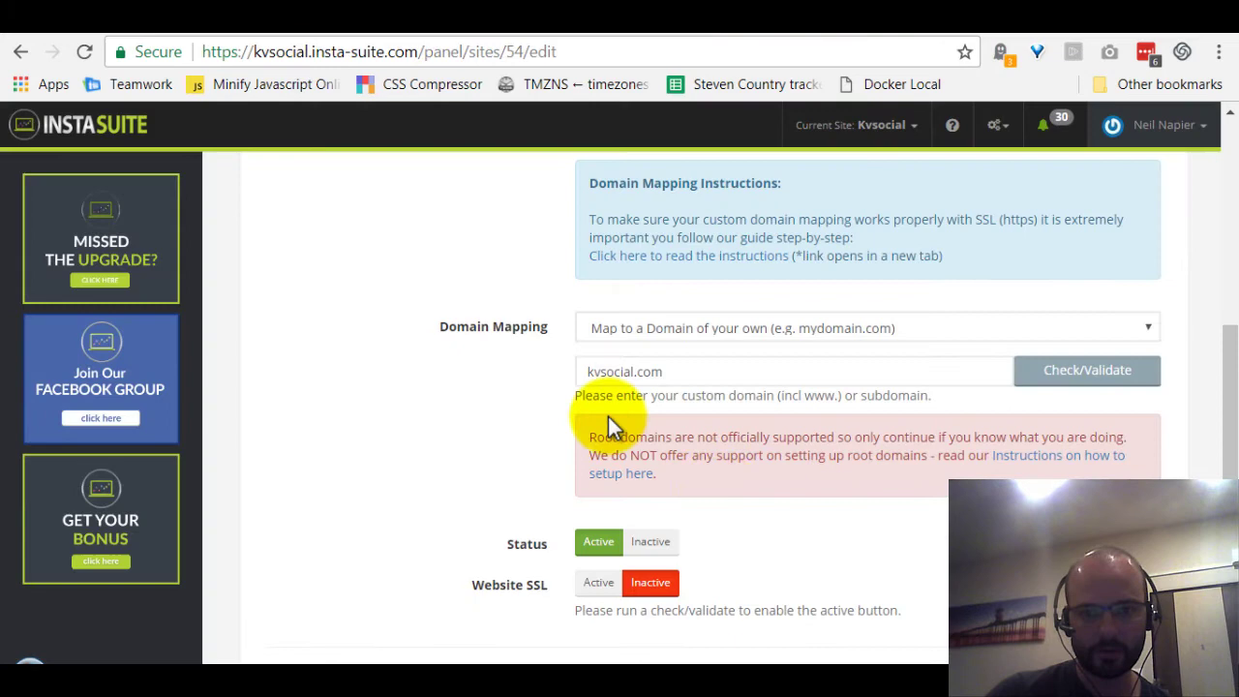
click(587, 372)
text(www.)
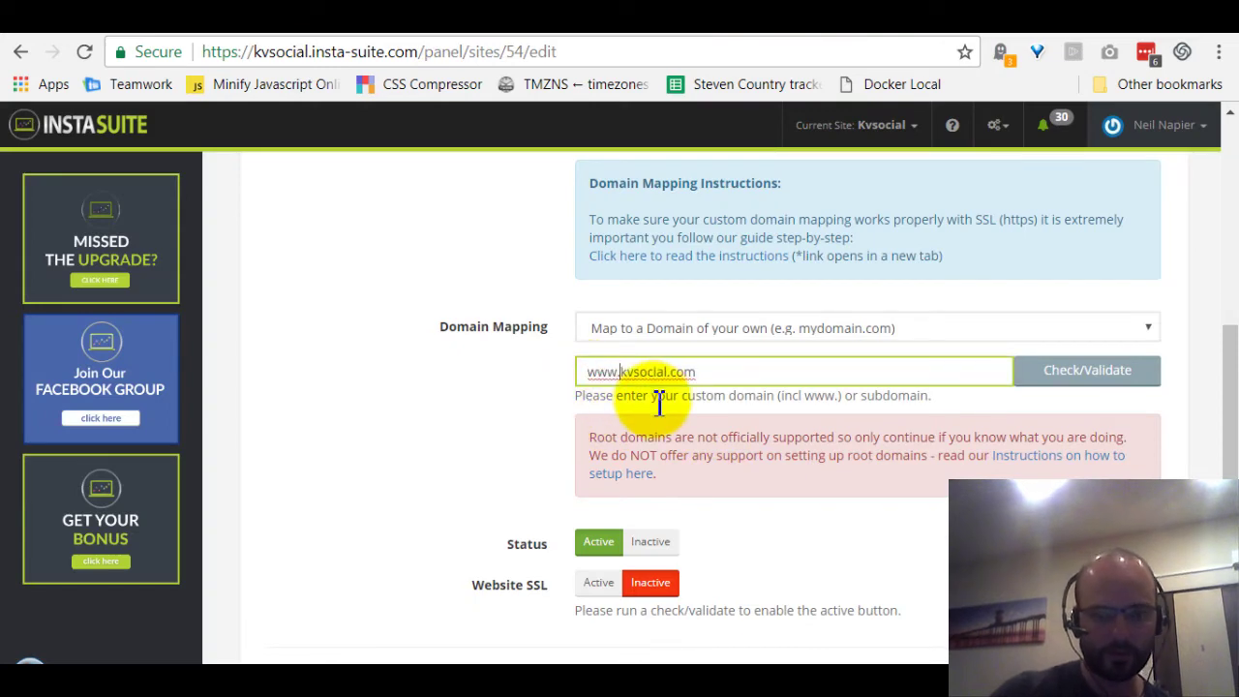
click(475, 480)
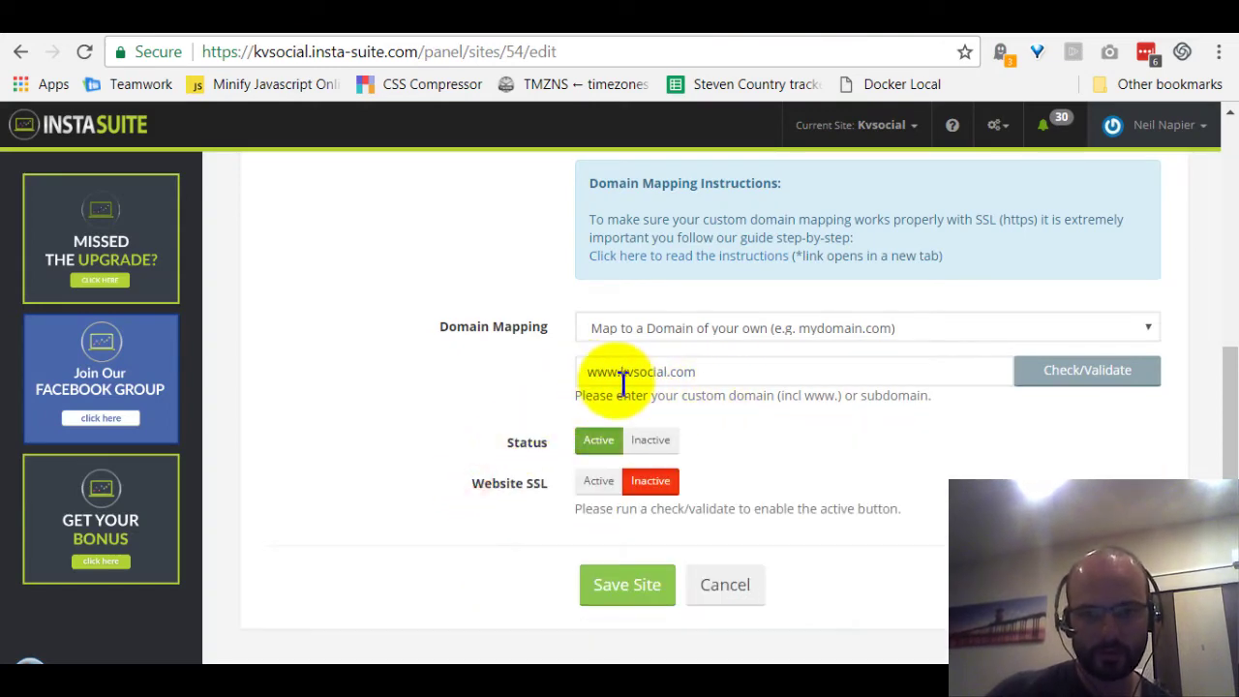
Step: Change the custom domain to the subdomain anything.kvsocial.com
drag(616, 373, 537, 367)
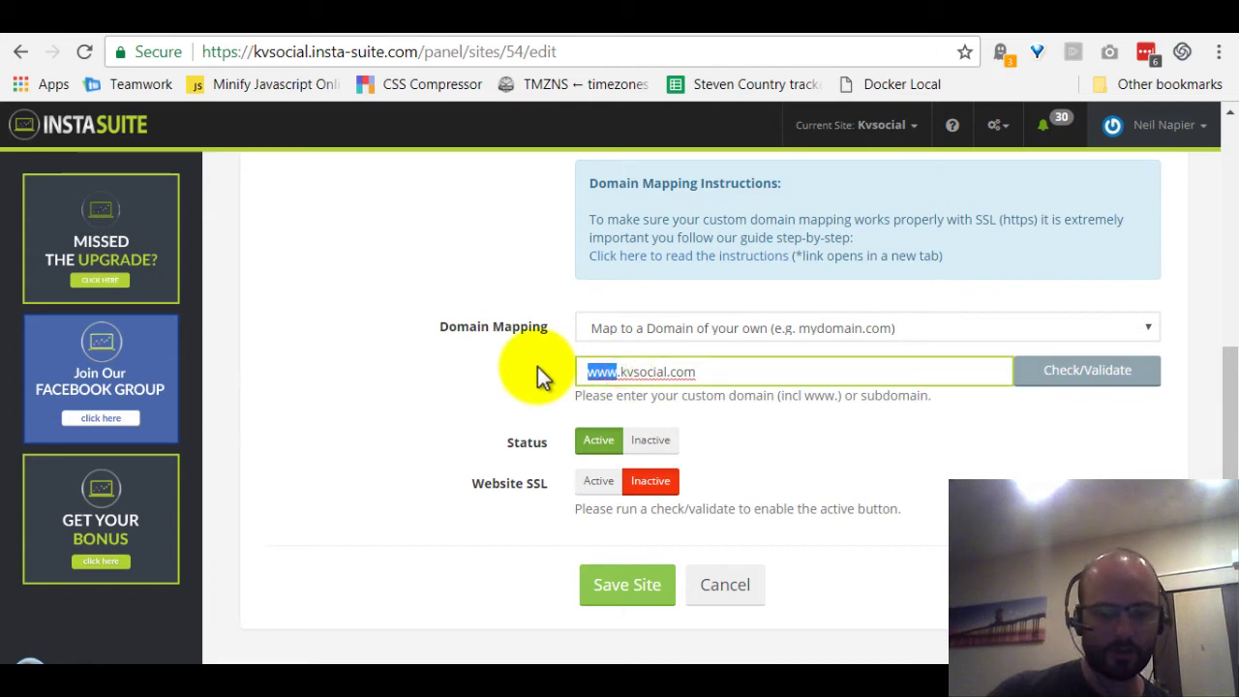
text(anything)
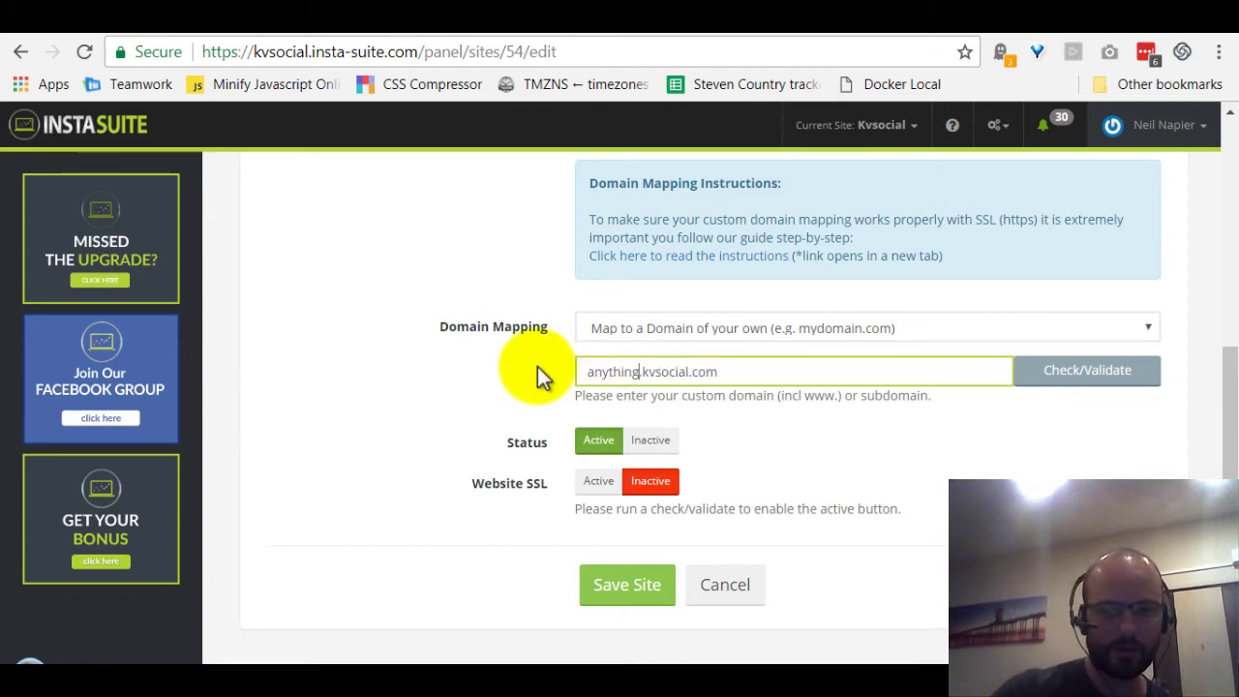
click(816, 451)
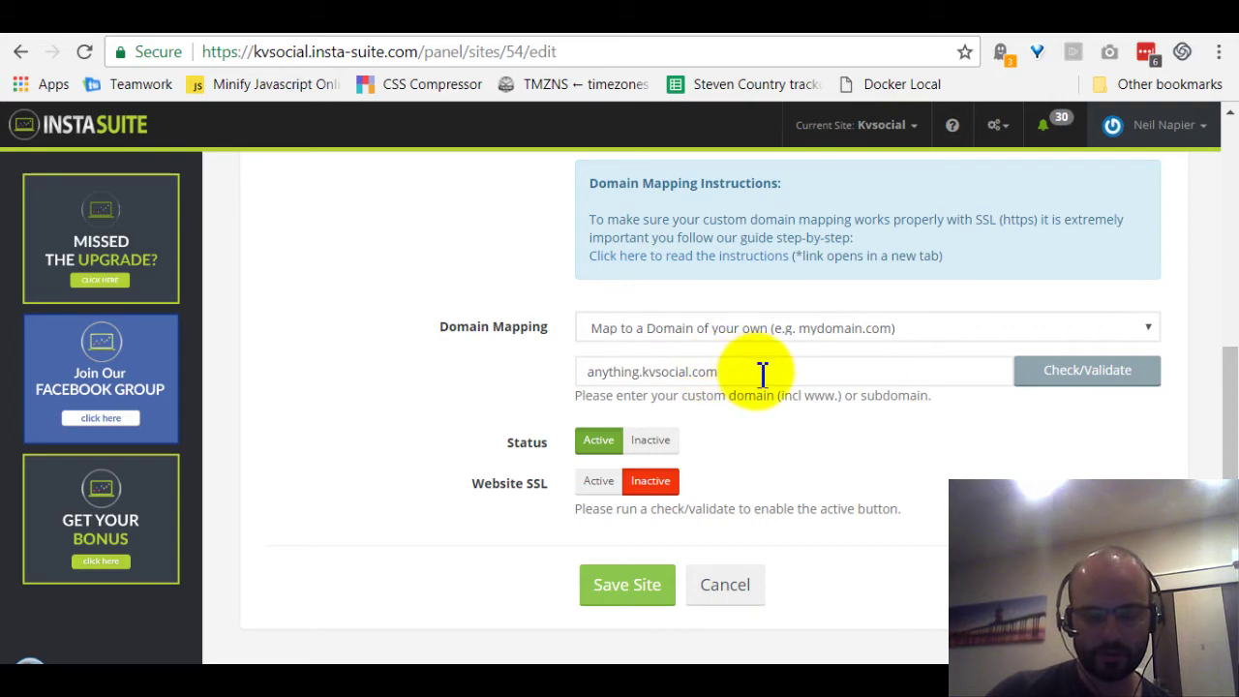
Step: Review the guide's DNS management and validation instructions again, and return to the site's edit page
click(761, 19)
scroll(516, 312, up, 4)
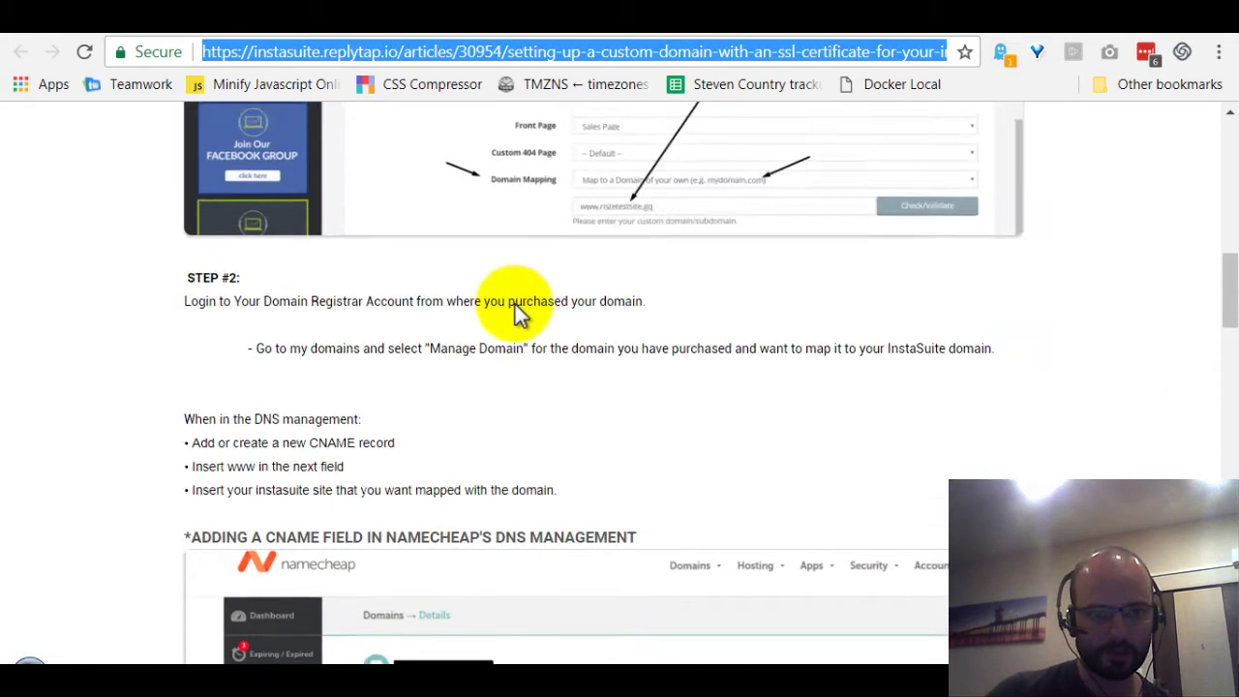
scroll(514, 304, up, 10)
scroll(514, 329, down, 15)
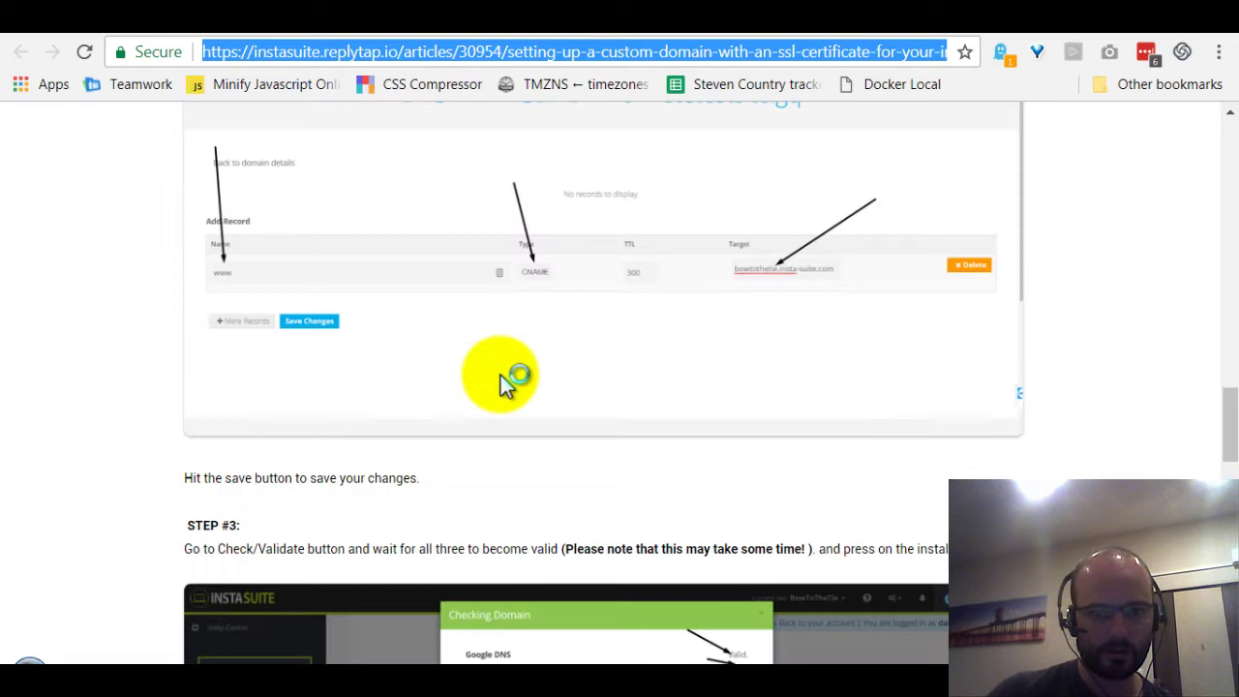
scroll(503, 382, down, 6)
key(ctrl+Tab)
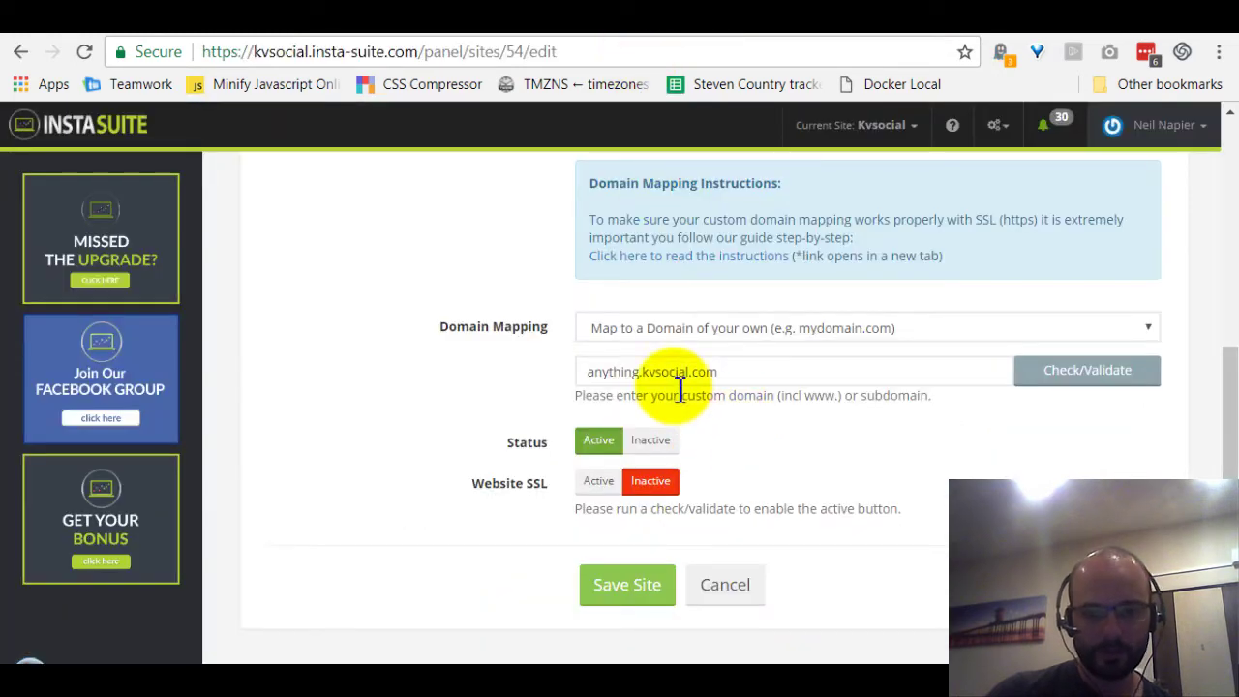
Step: Remove the subdomain prefix from the custom domain, leaving the root domain kvsocial.com
double_click(593, 367)
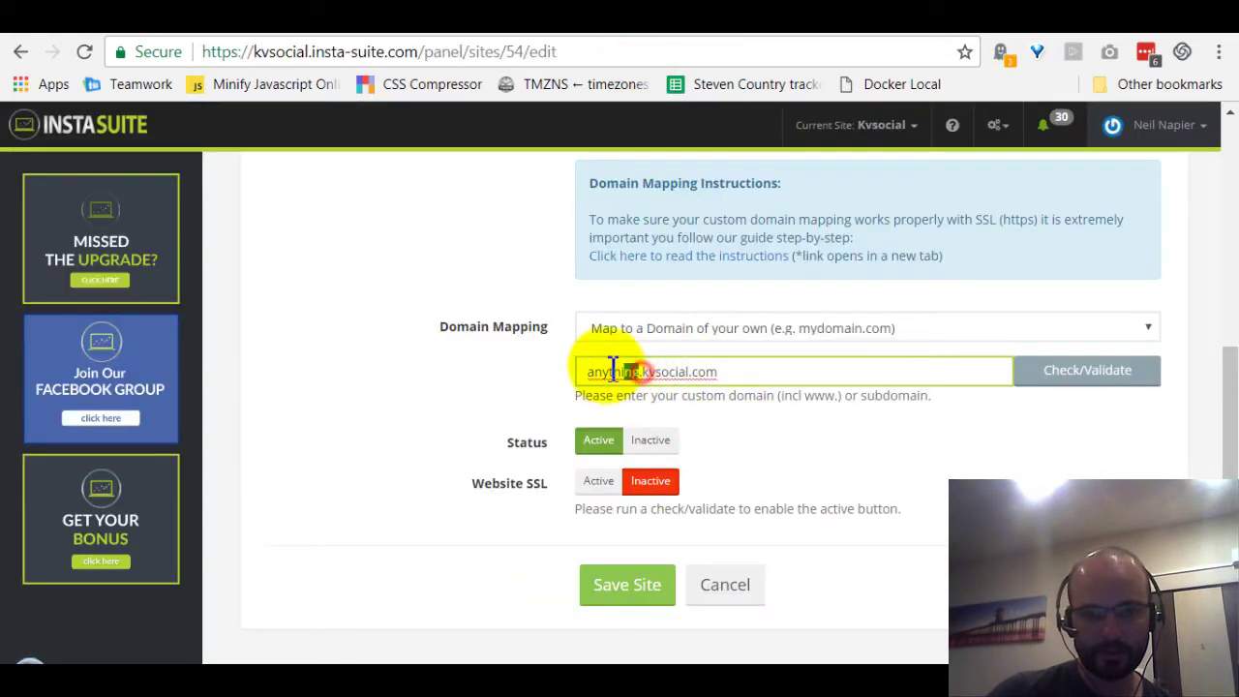
key(Delete)
key(Delete)
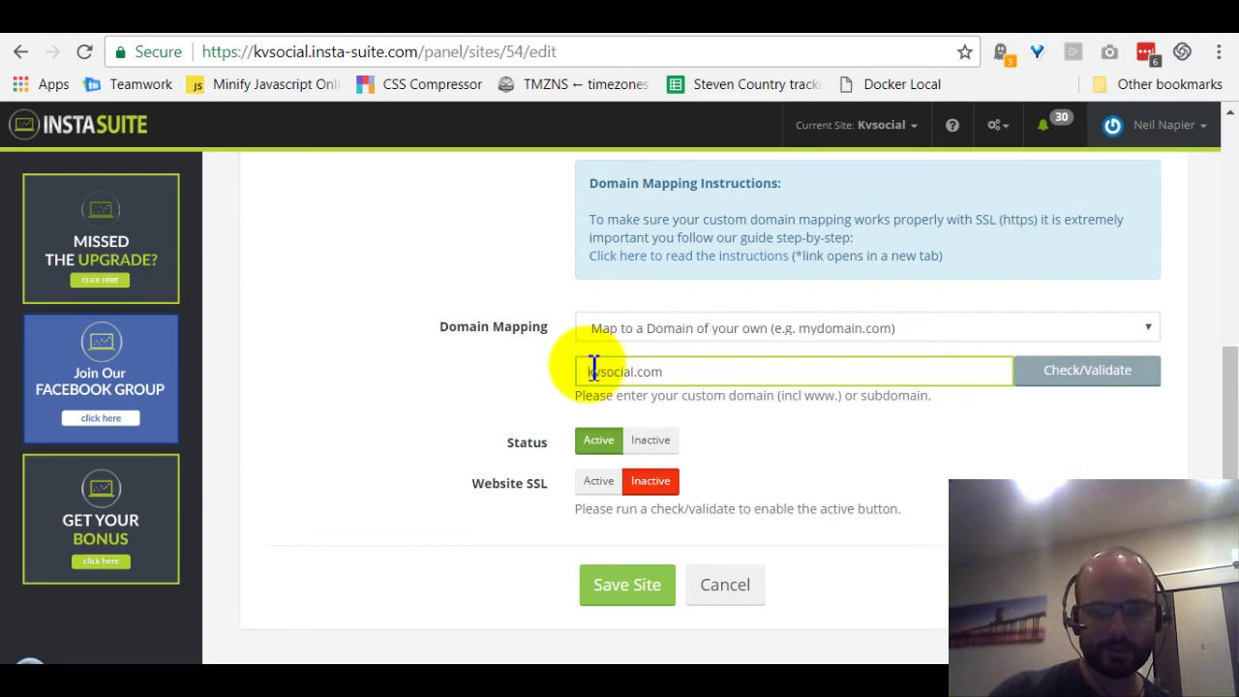
click(557, 386)
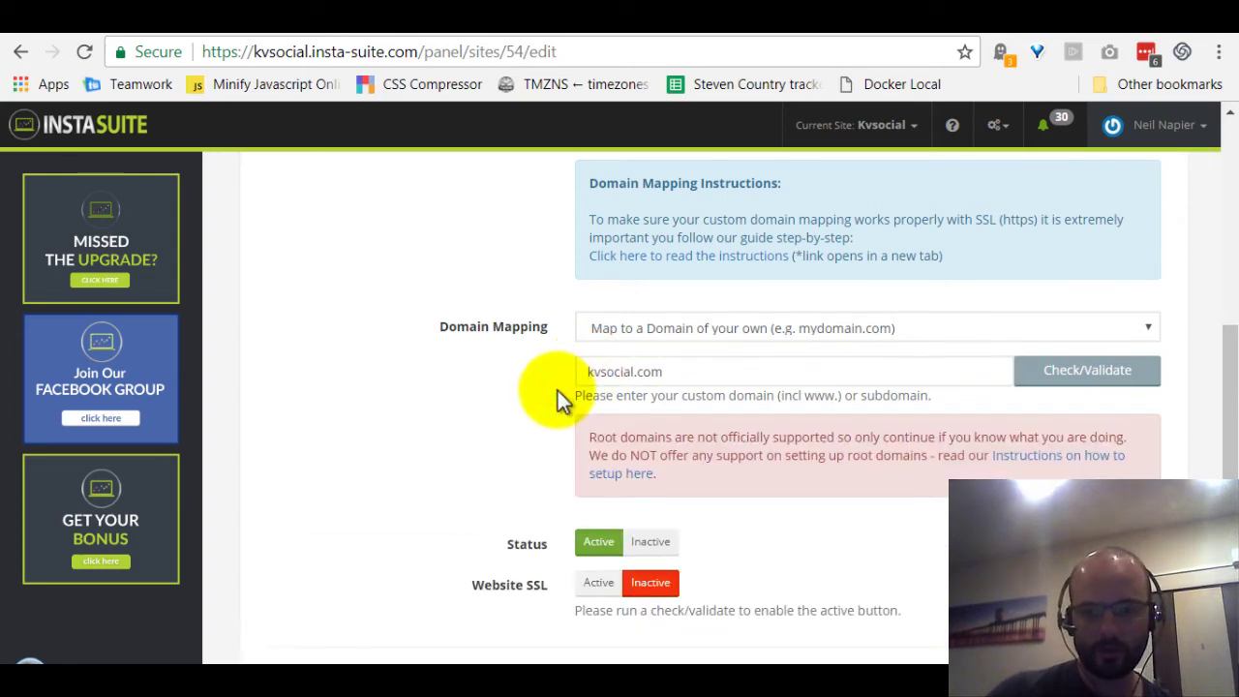
click(685, 377)
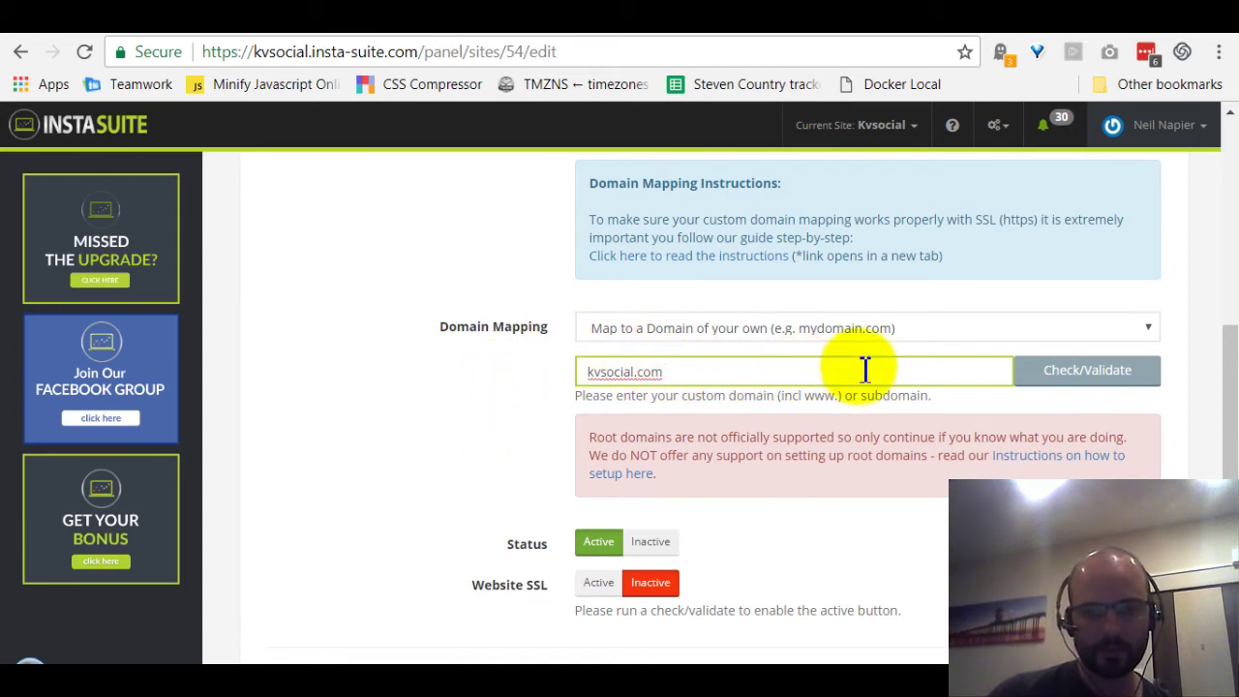
click(588, 371)
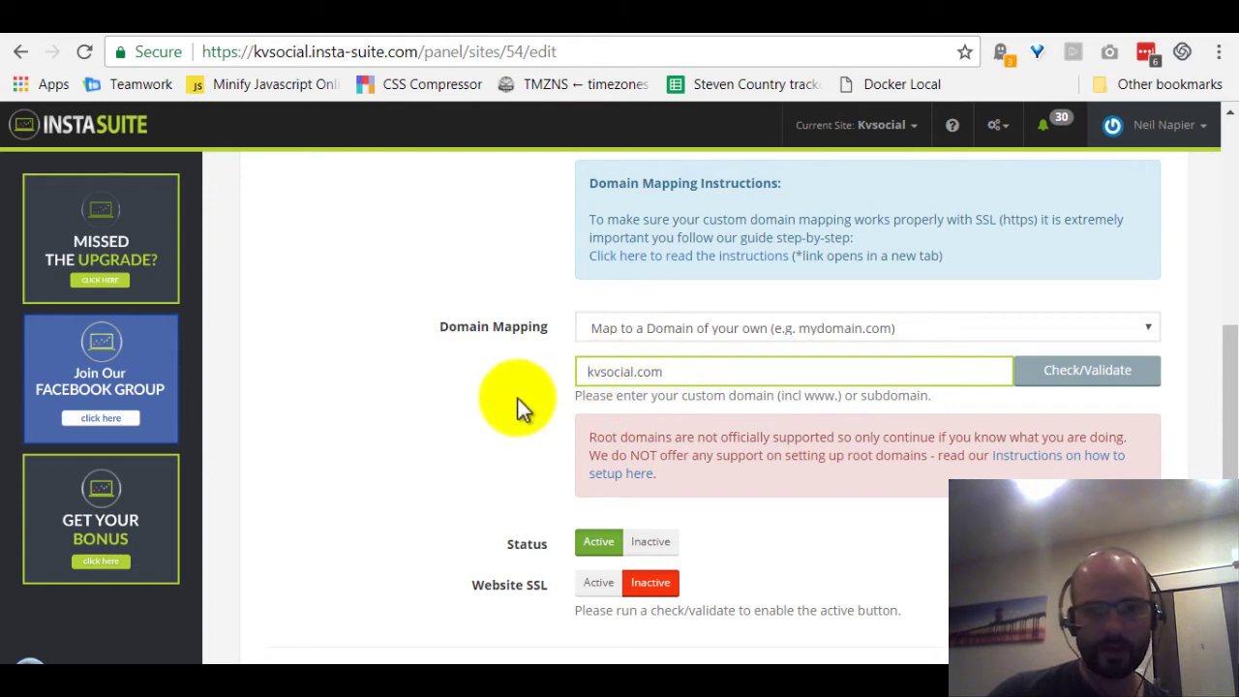
text(www.)
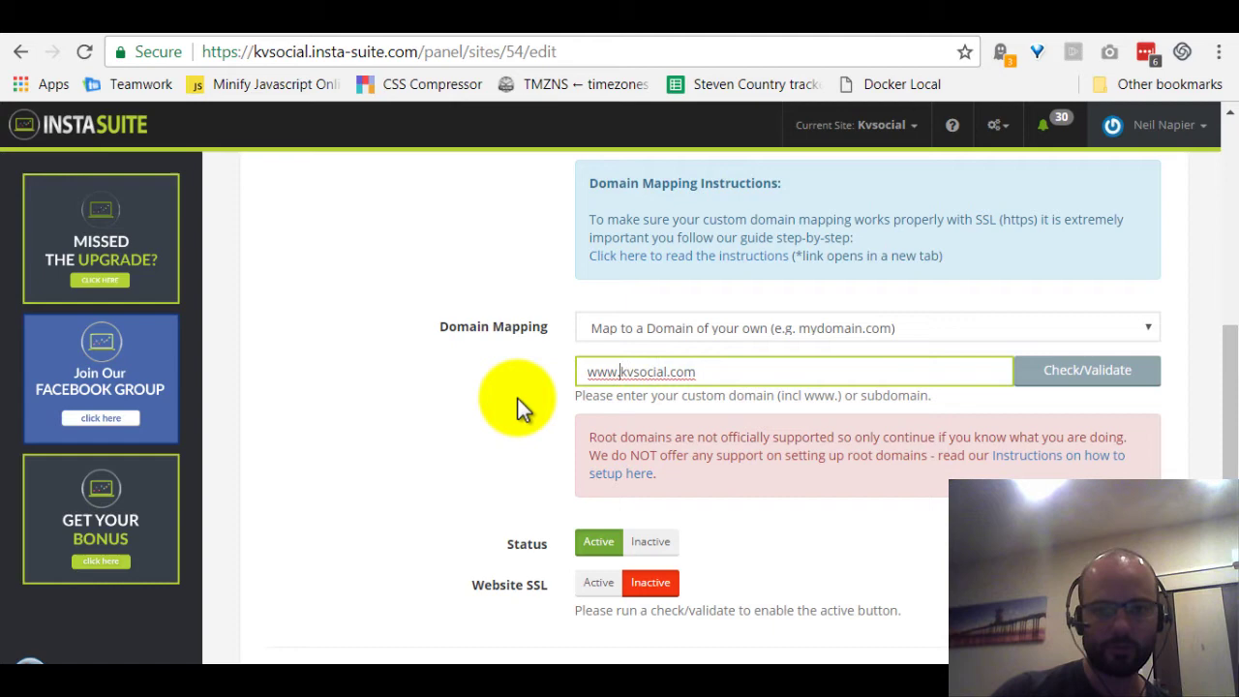
click(516, 397)
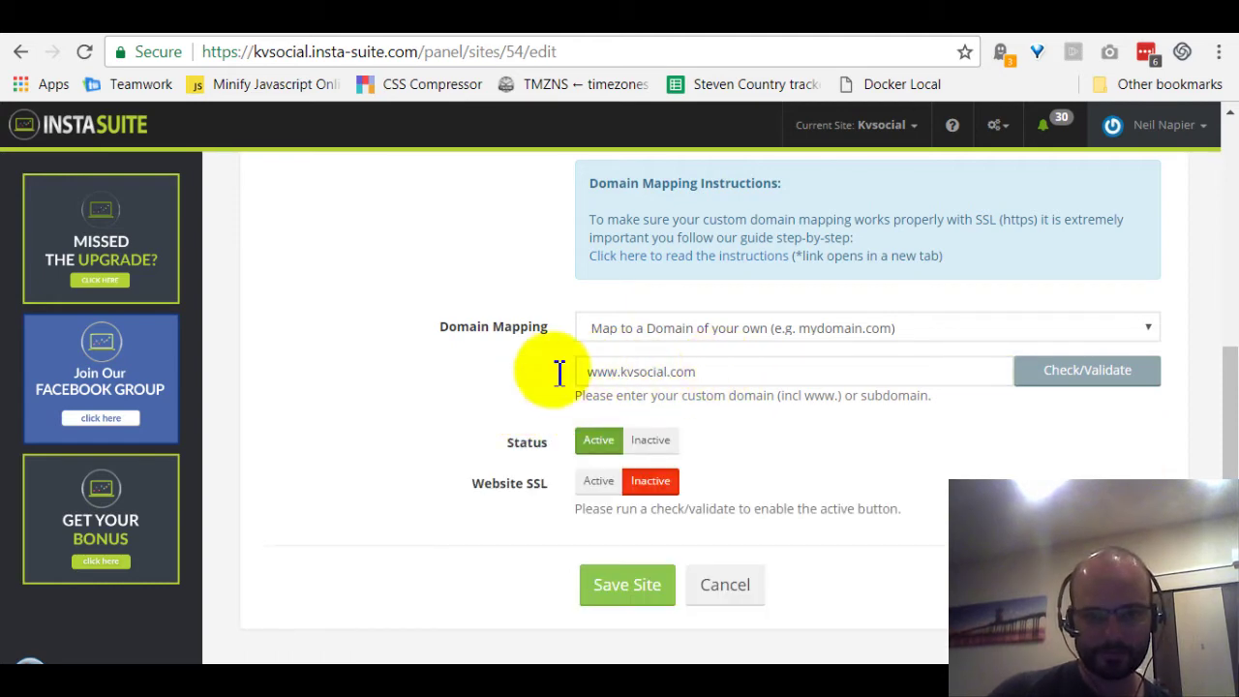
click(796, 429)
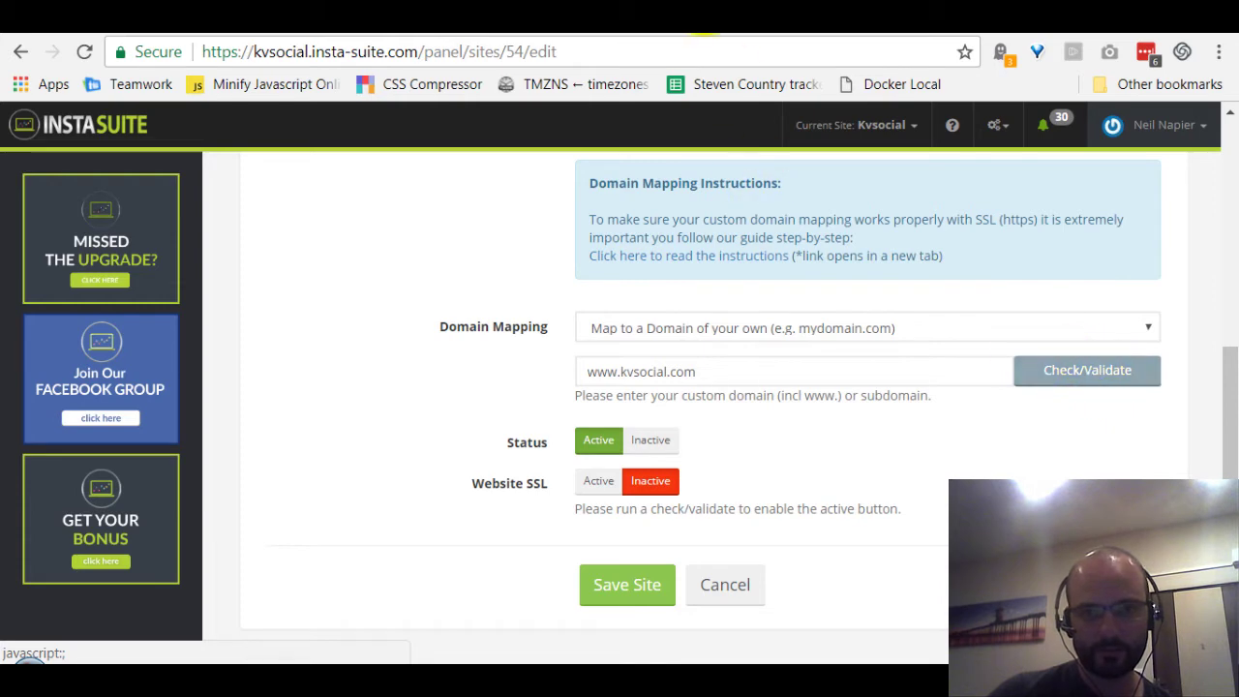
Step: Review the setup guide's Step #3 on validating the domain and installing SSL, and return to the site's edit page
key(ctrl+Tab)
scroll(1073, 418, up, 3)
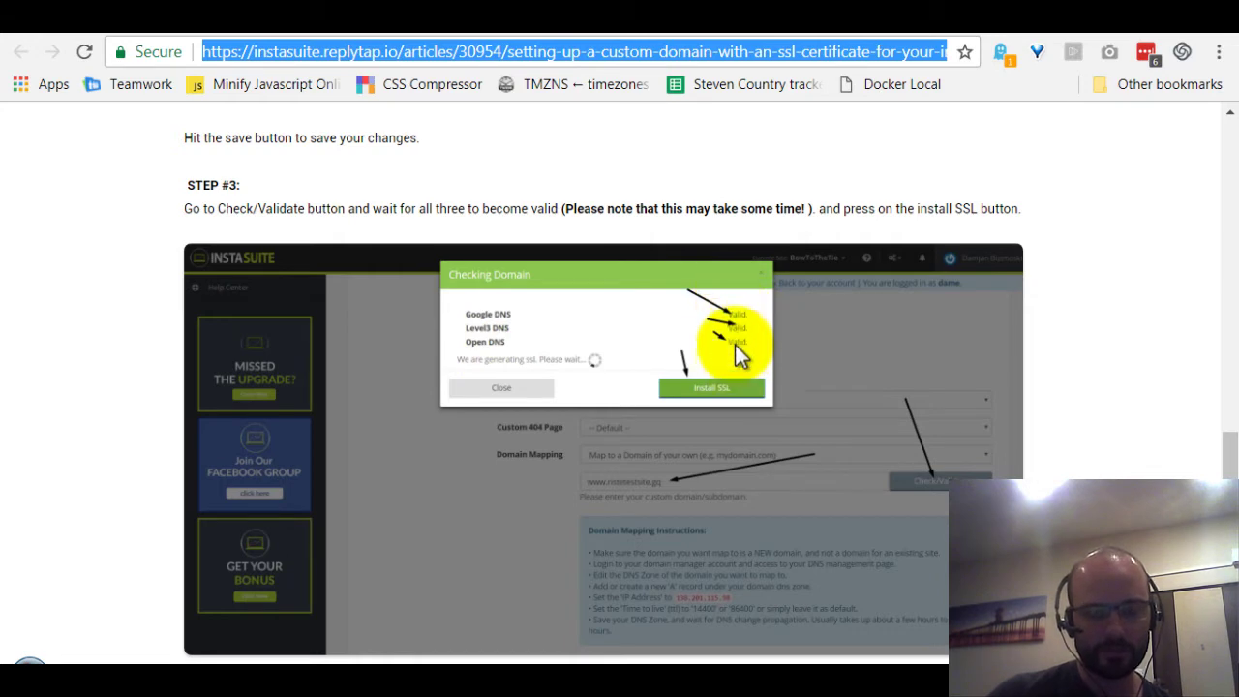
key(ctrl+Tab)
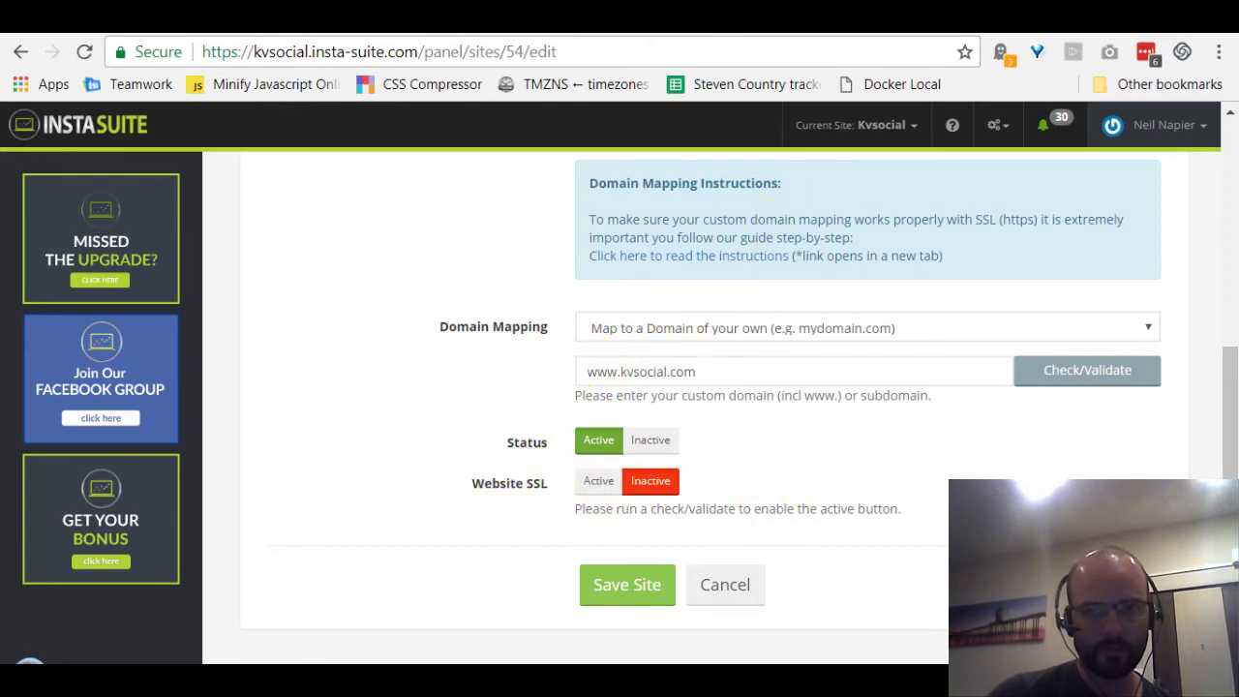
key(ctrl+shift+Tab)
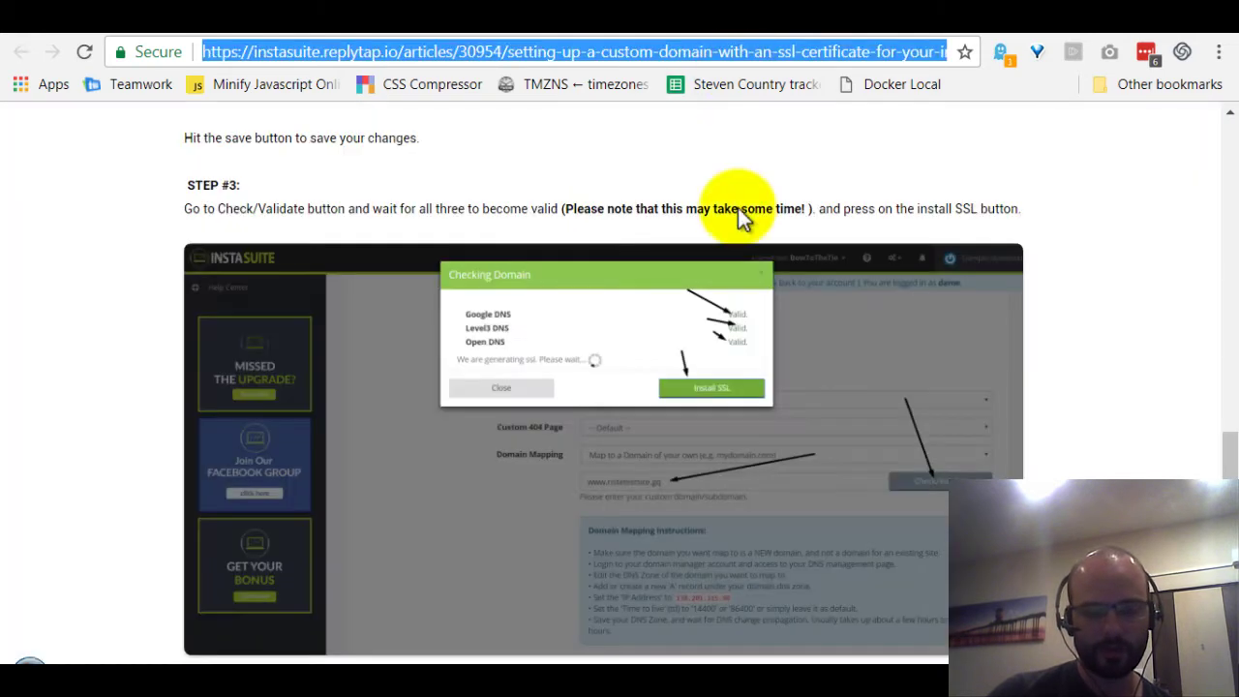
click(758, 308)
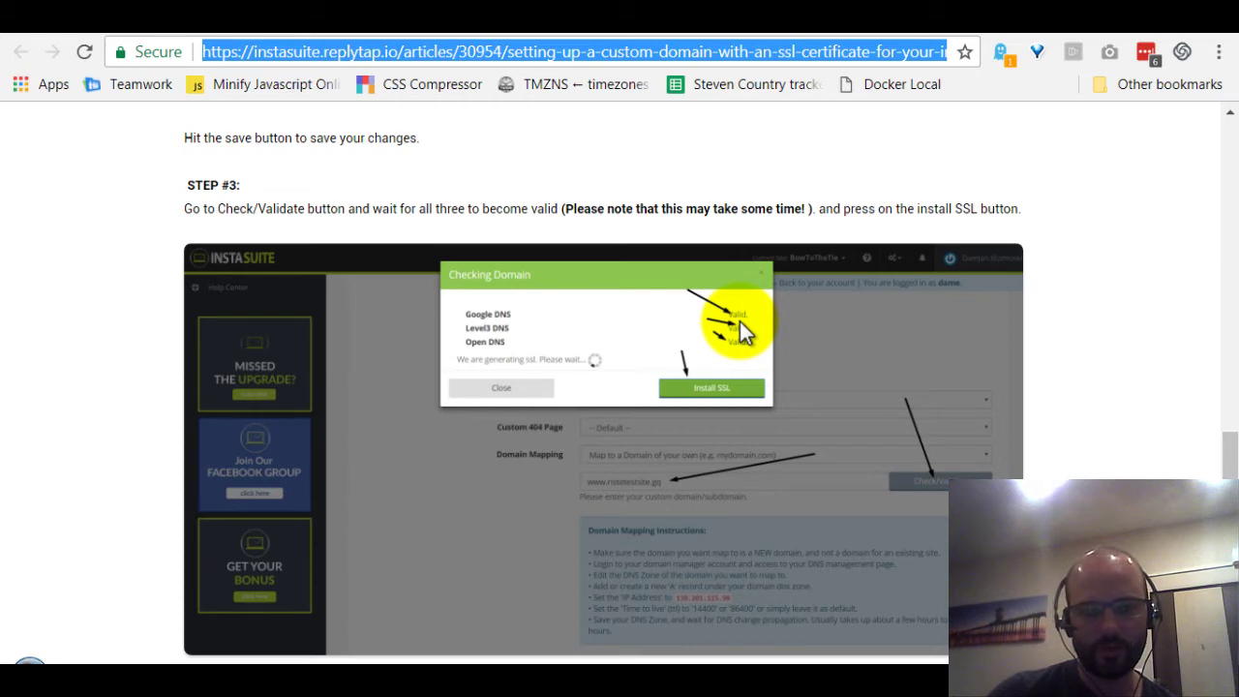
key(ctrl+Tab)
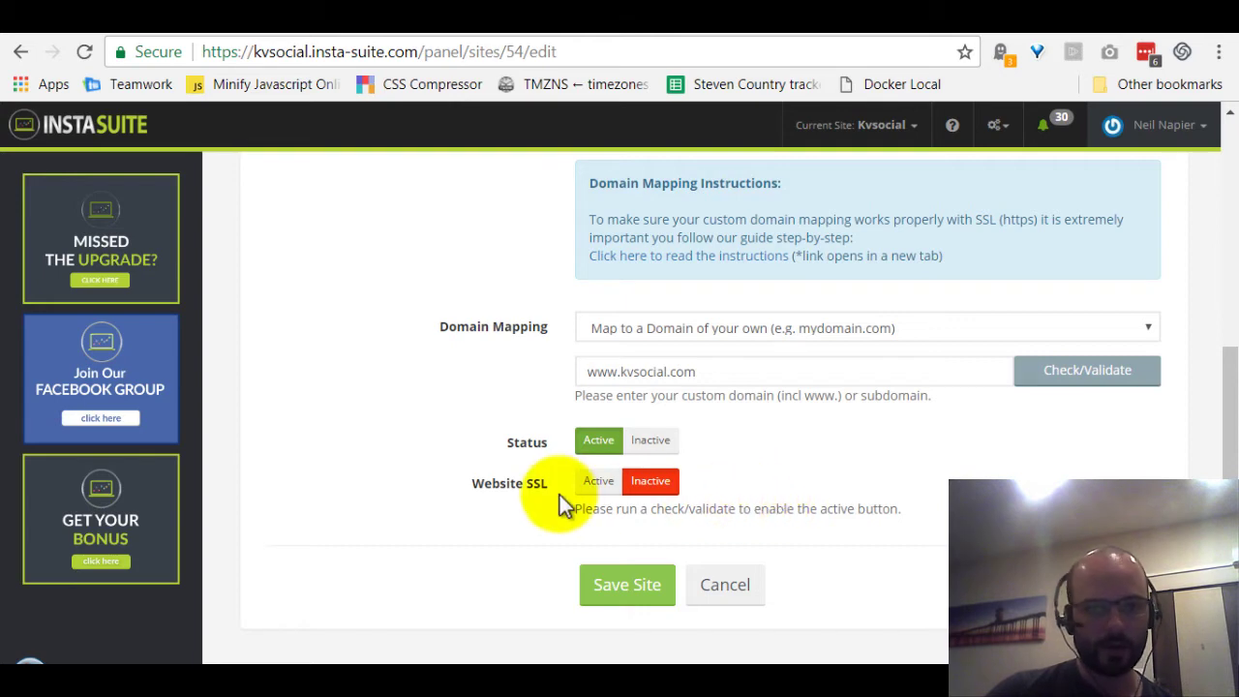
Step: Go to the Email Marketing subscribers page and open the subscriber import form
scroll(552, 498, up, 5)
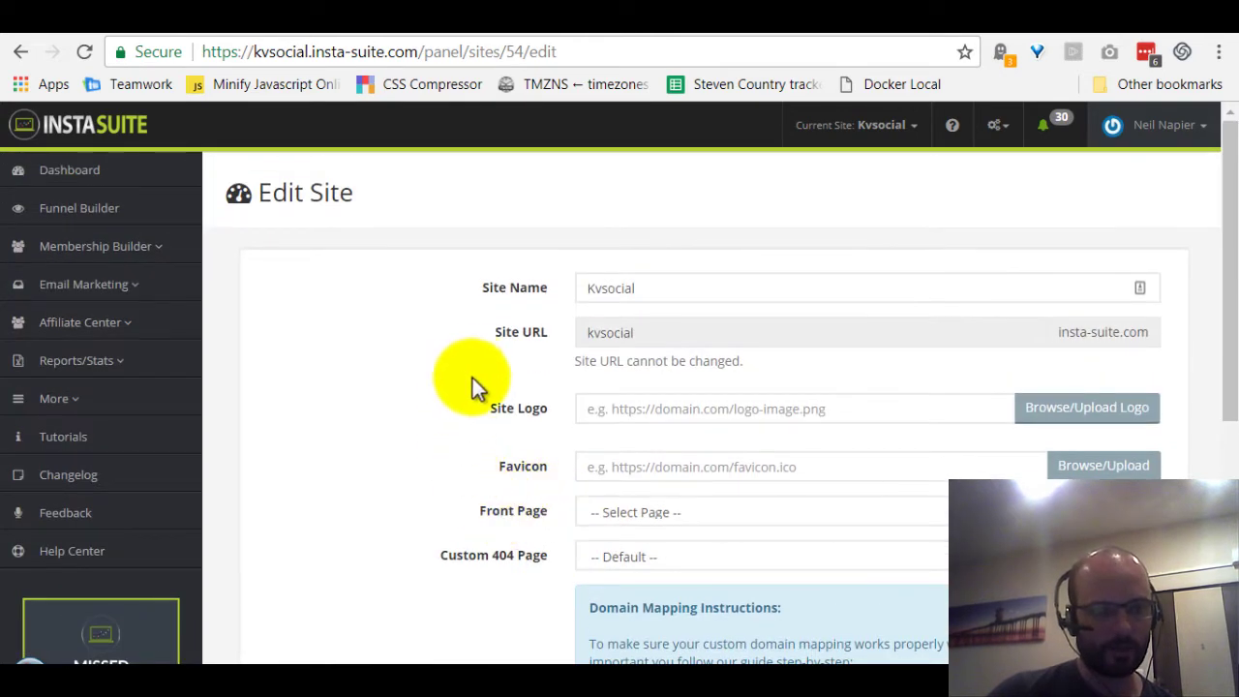
click(134, 293)
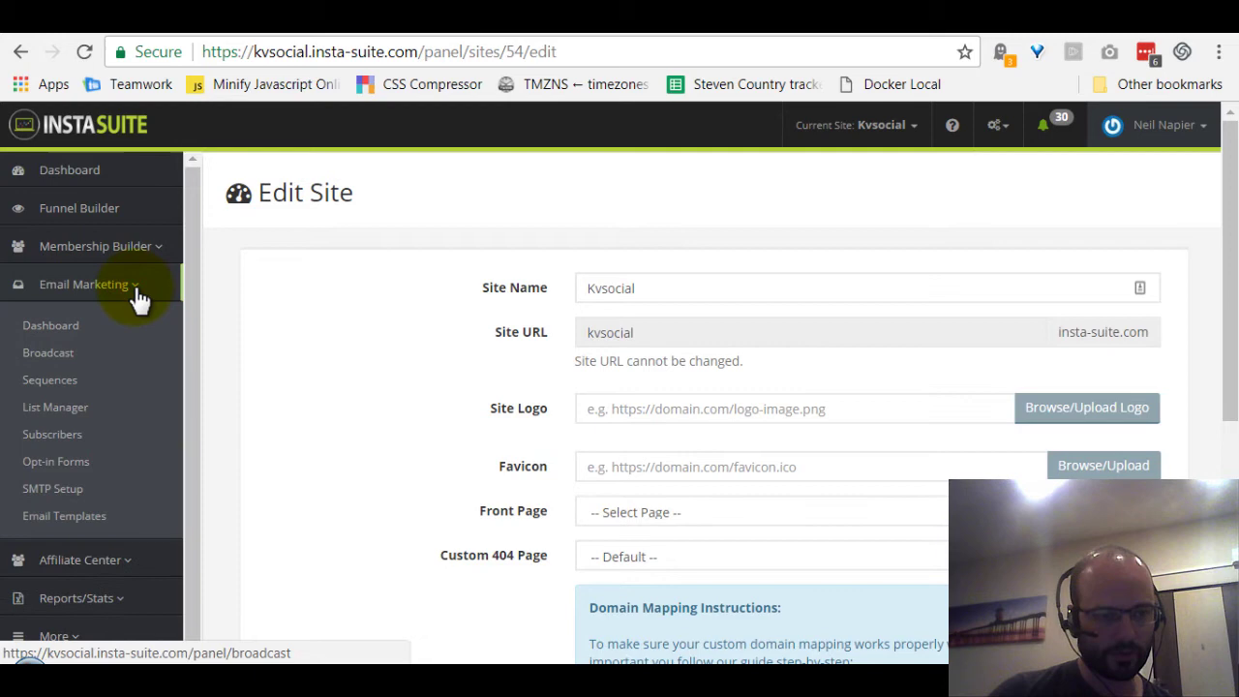
click(52, 437)
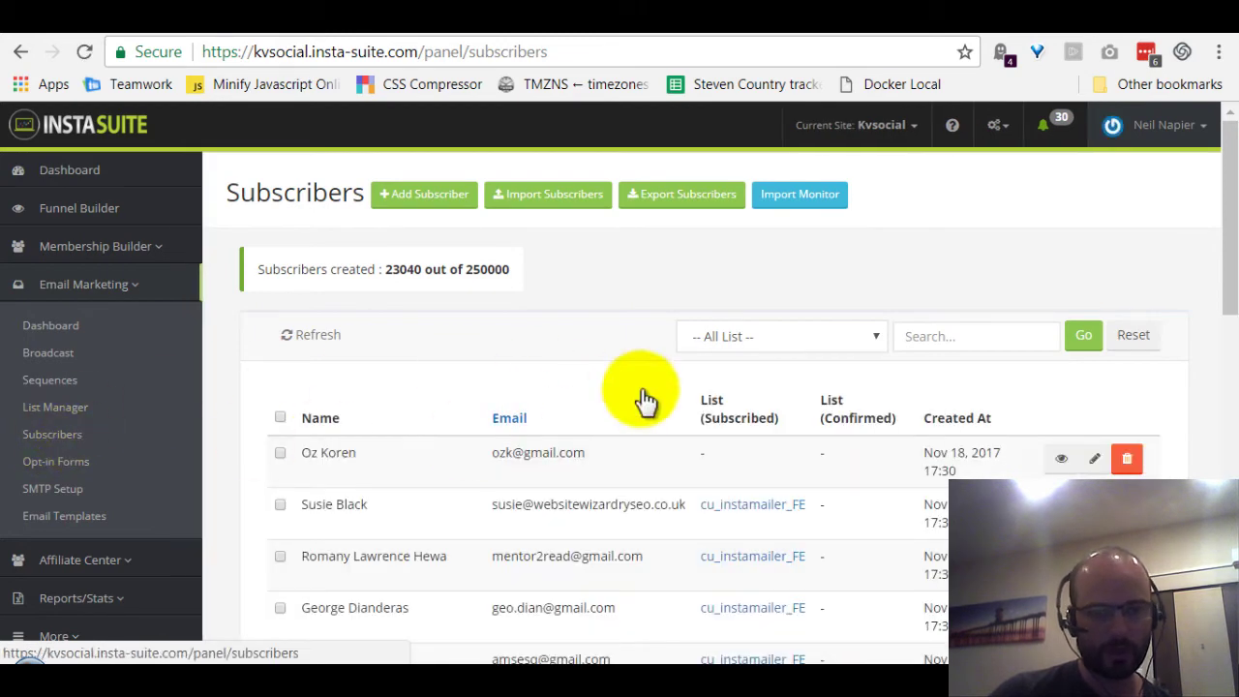
click(548, 194)
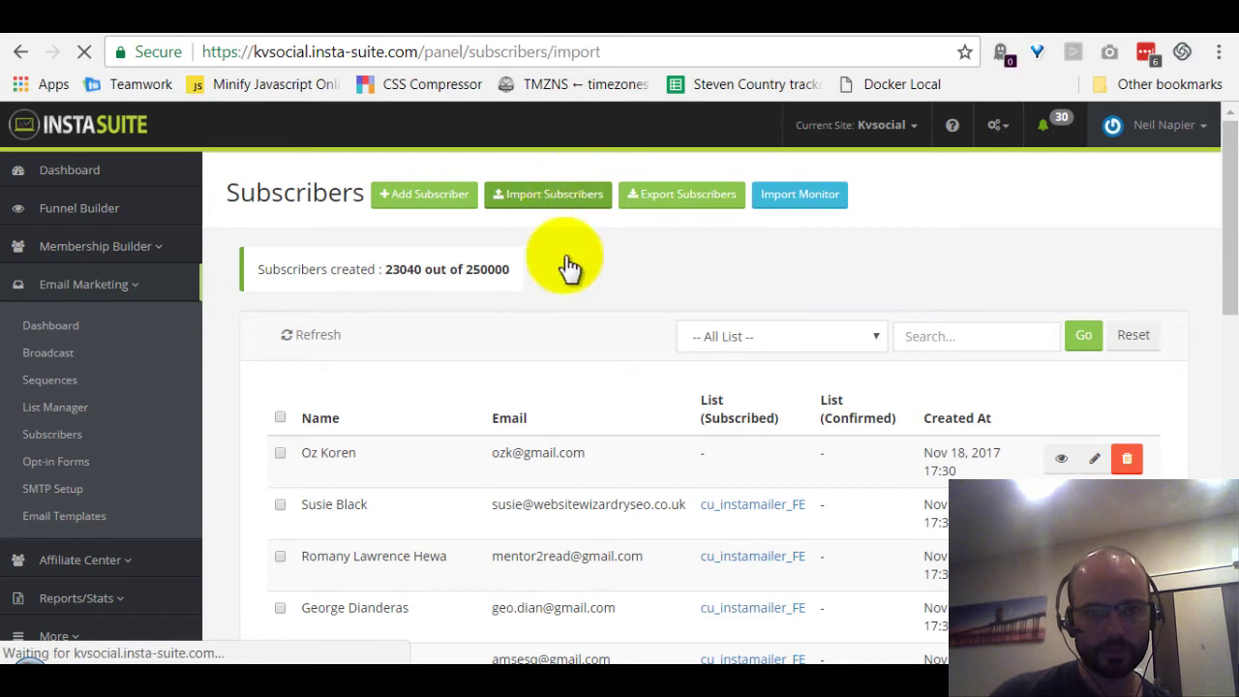
Step: Set the import source type to Upload CSV/TXT and choose file.csv from the desktop as the upload file
click(500, 402)
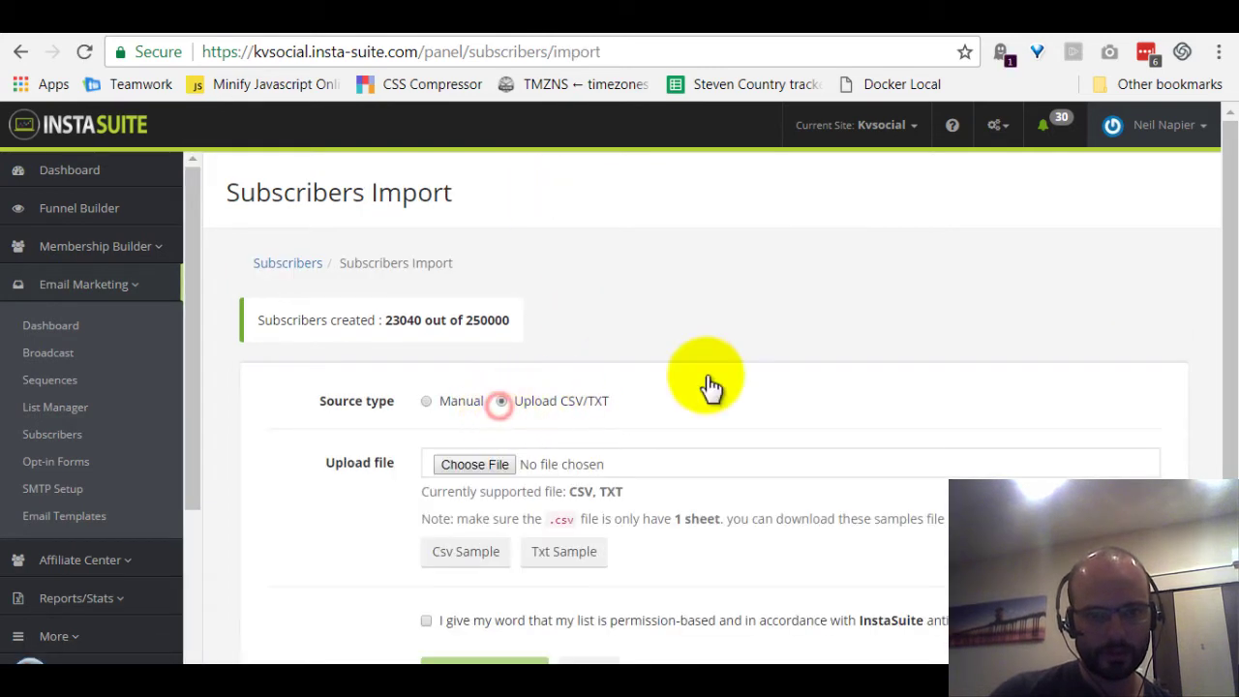
scroll(775, 387, down, 1)
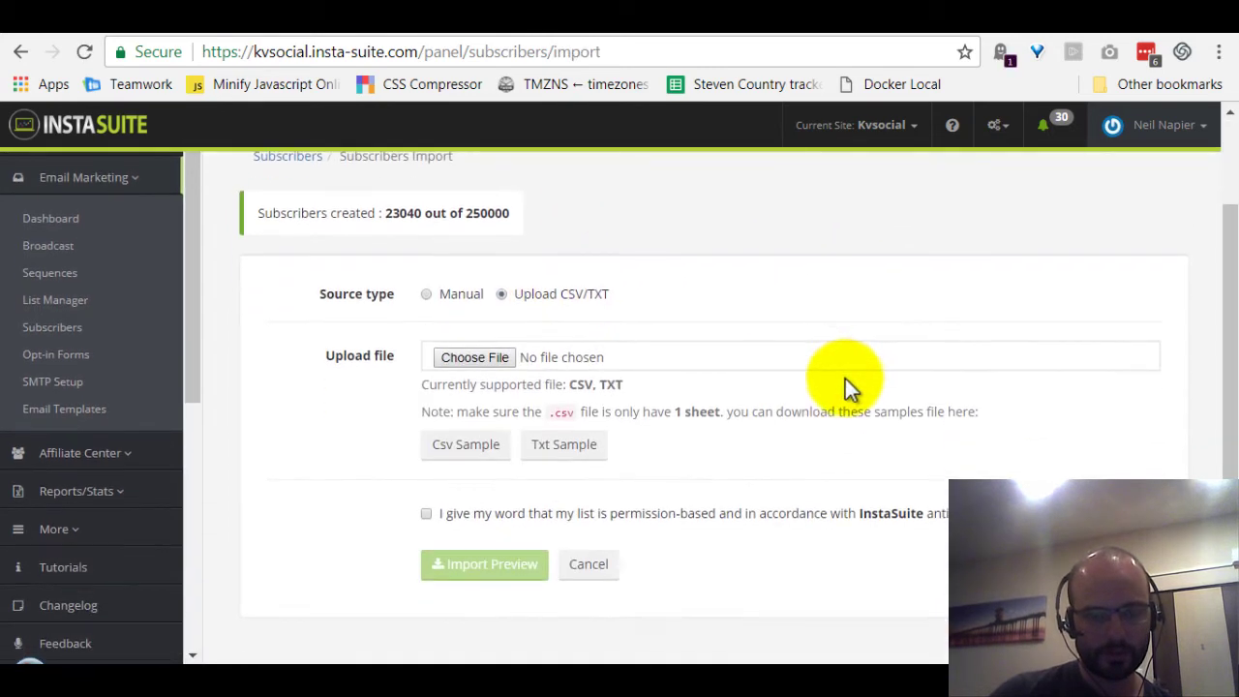
click(475, 360)
key(f)
key(f)
key(f)
key(f)
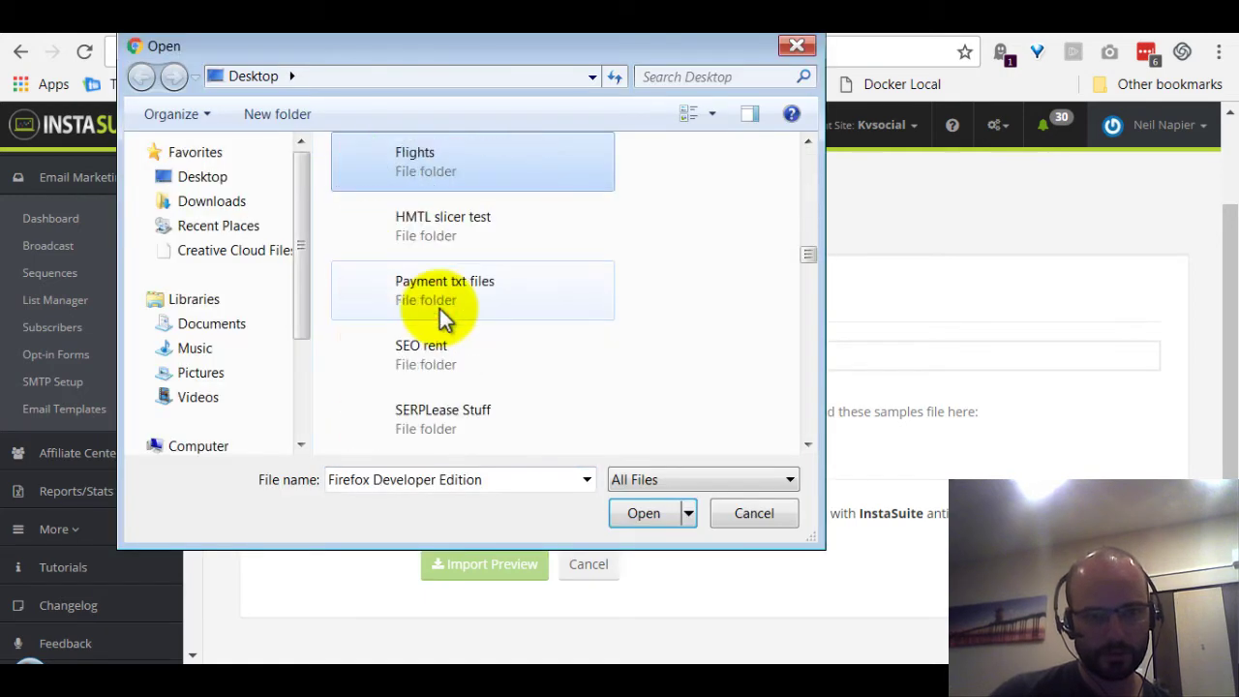
click(422, 172)
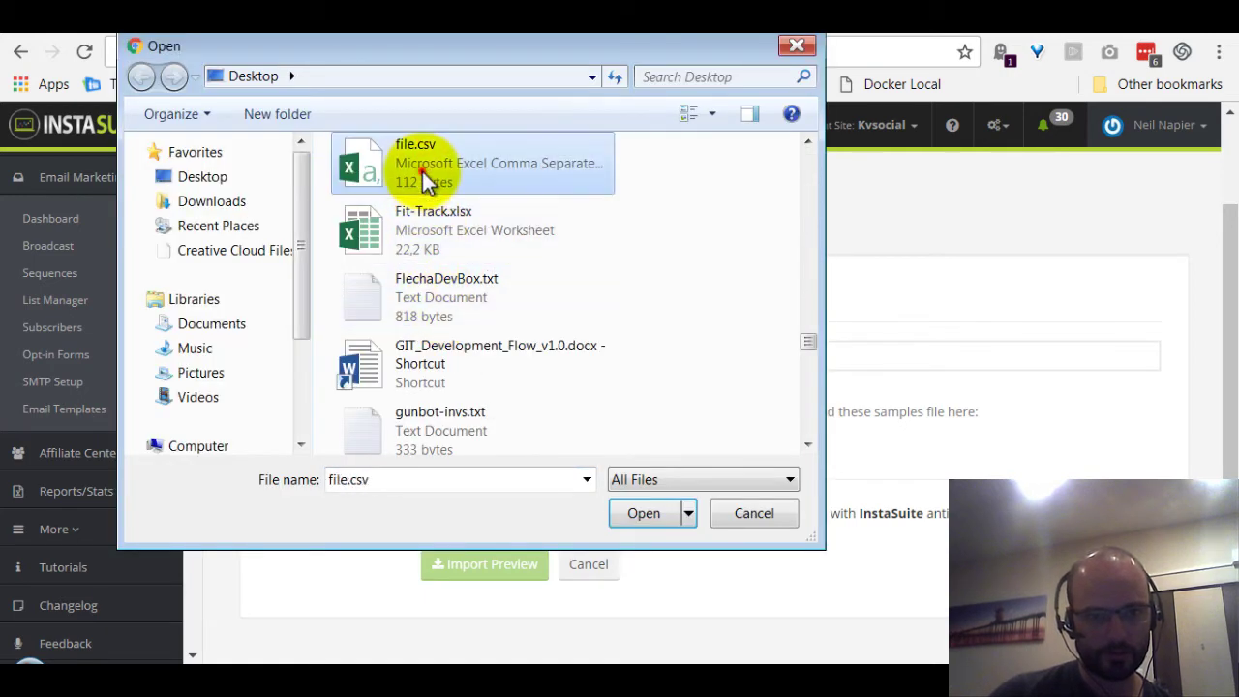
click(646, 521)
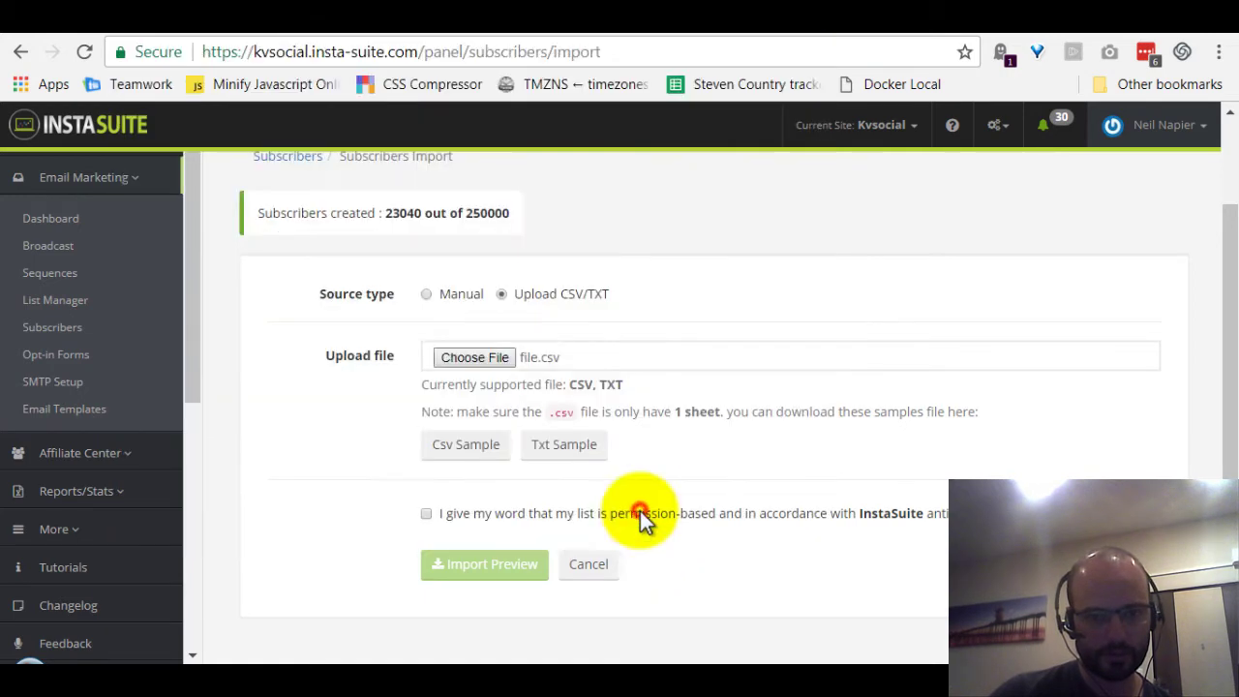
Step: Accept the permission-based list statement and open the import preview to check the uploaded records
click(428, 513)
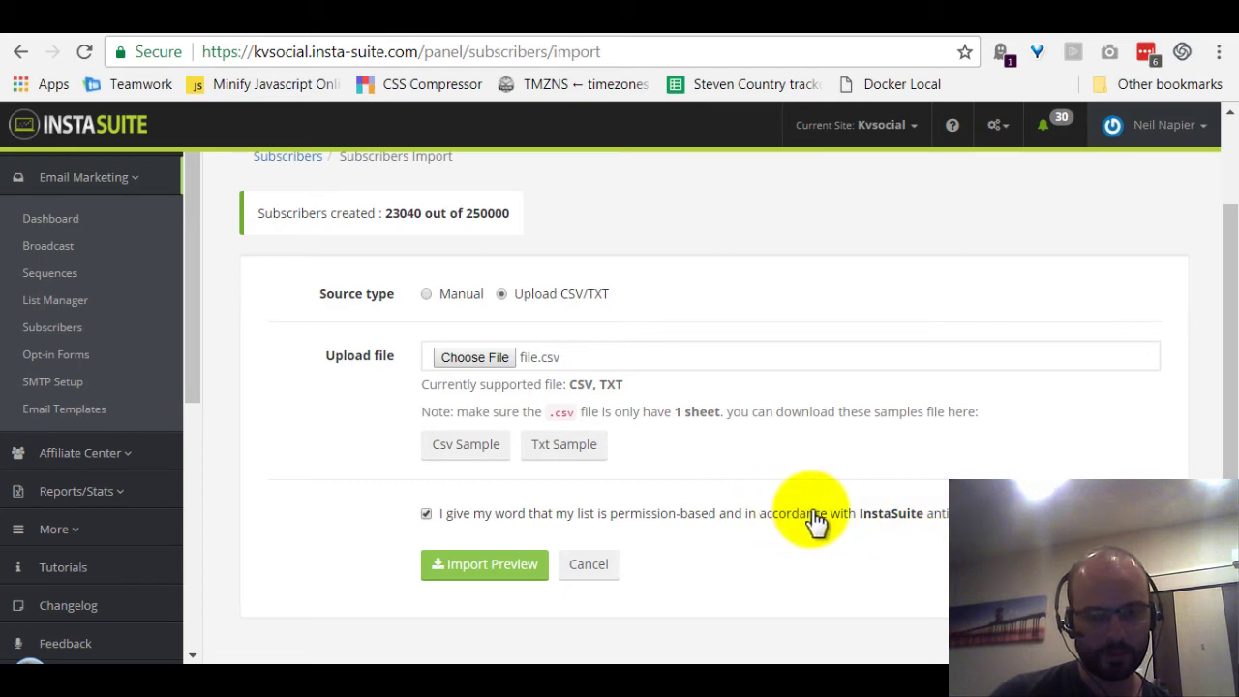
click(482, 569)
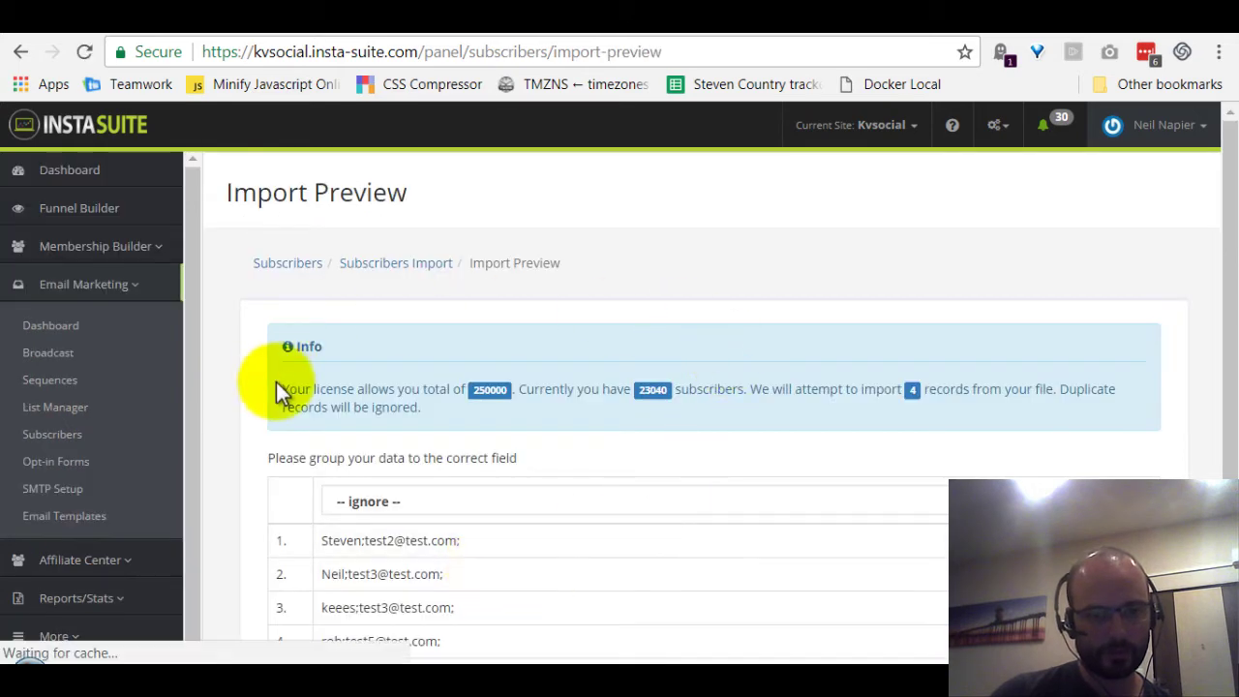
scroll(281, 372, down, 2)
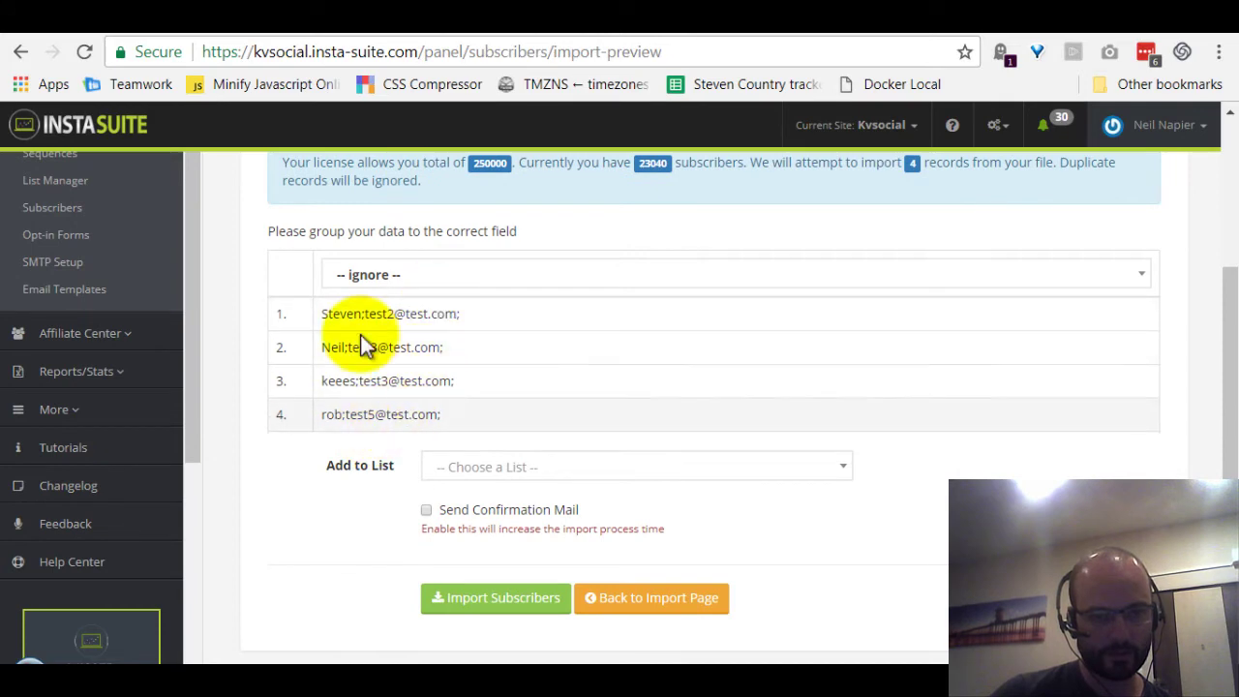
scroll(358, 396, down, 1)
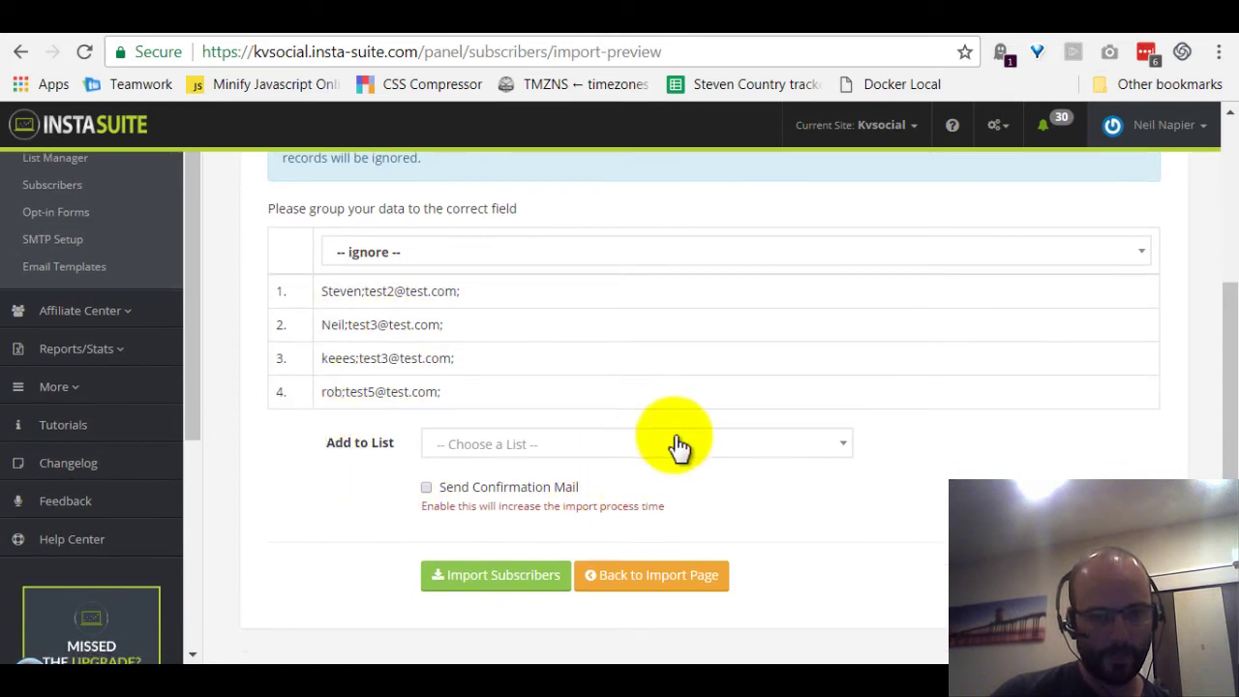
Step: Choose Mautic_webinar signups as the list to add the imported subscribers to
click(721, 448)
scroll(662, 355, down, 5)
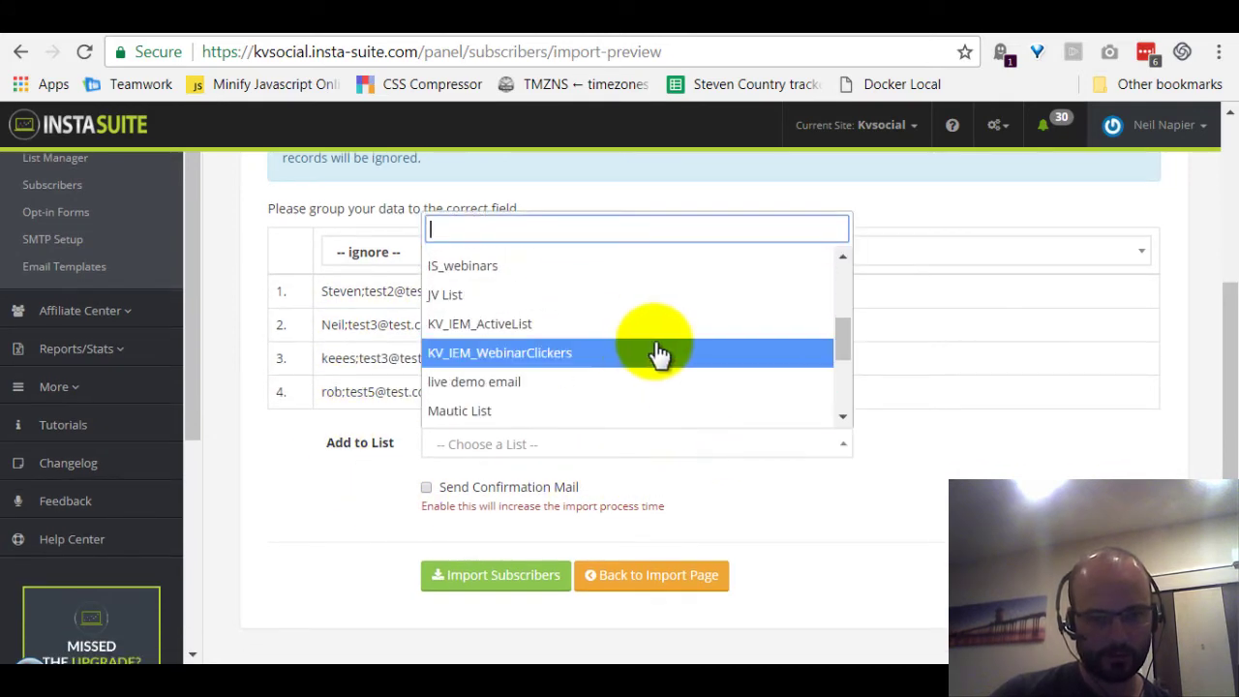
scroll(644, 354, down, 3)
click(558, 327)
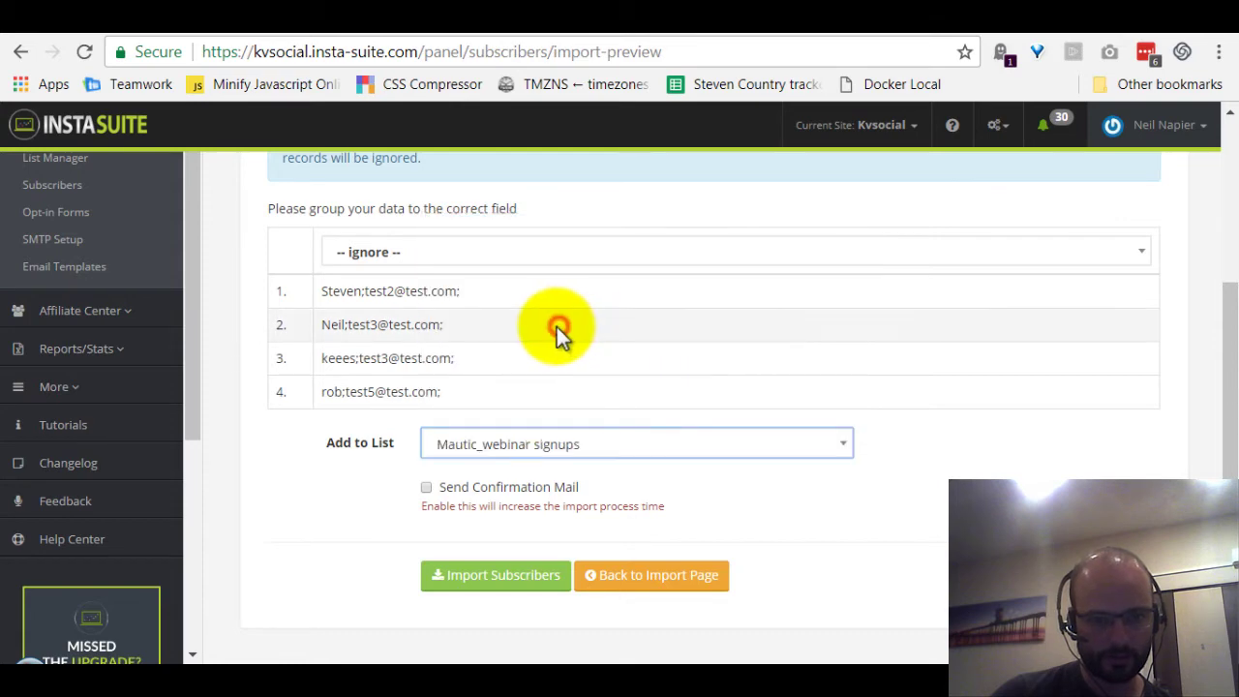
scroll(368, 489, down, 2)
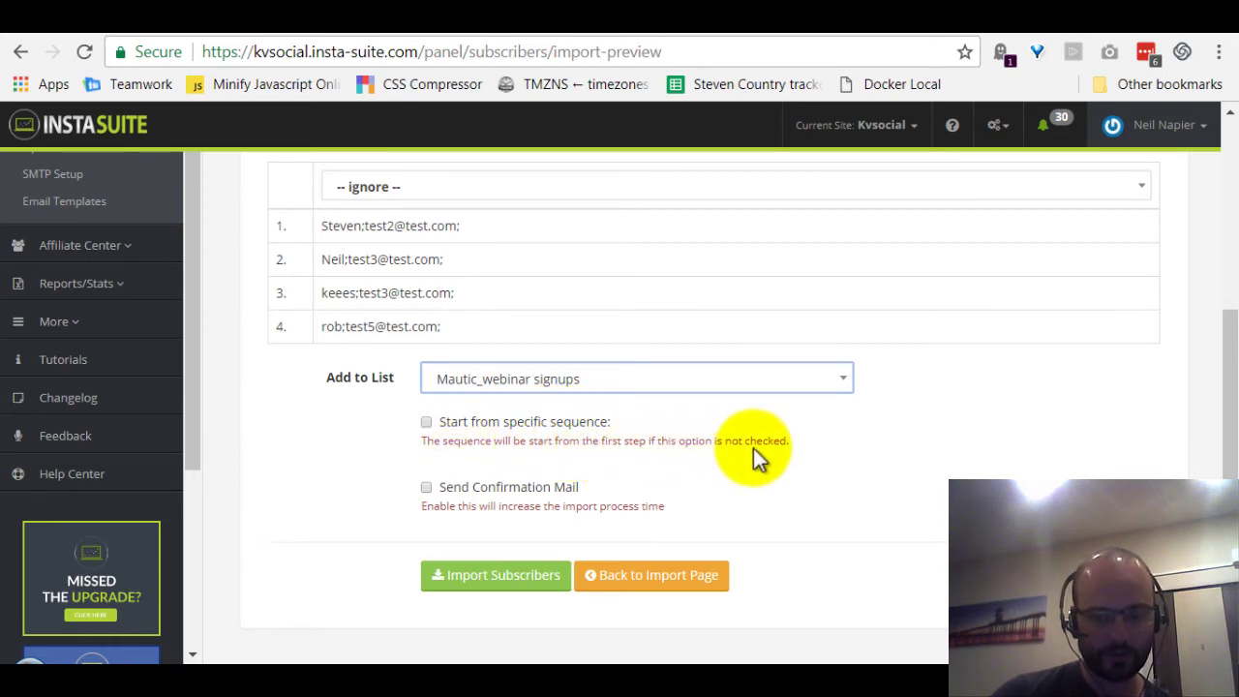
Step: Enable starting from a specific sequence and inspect the available sequence options, keeping Start from first
click(427, 423)
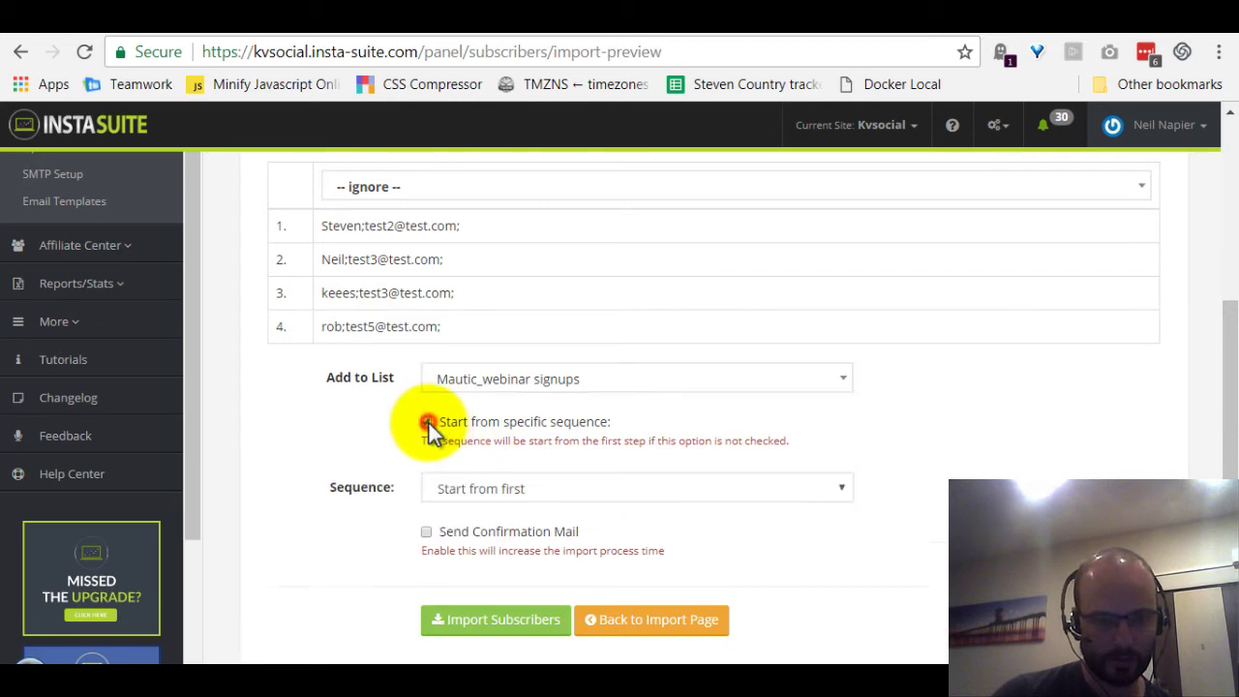
scroll(358, 462, down, 1)
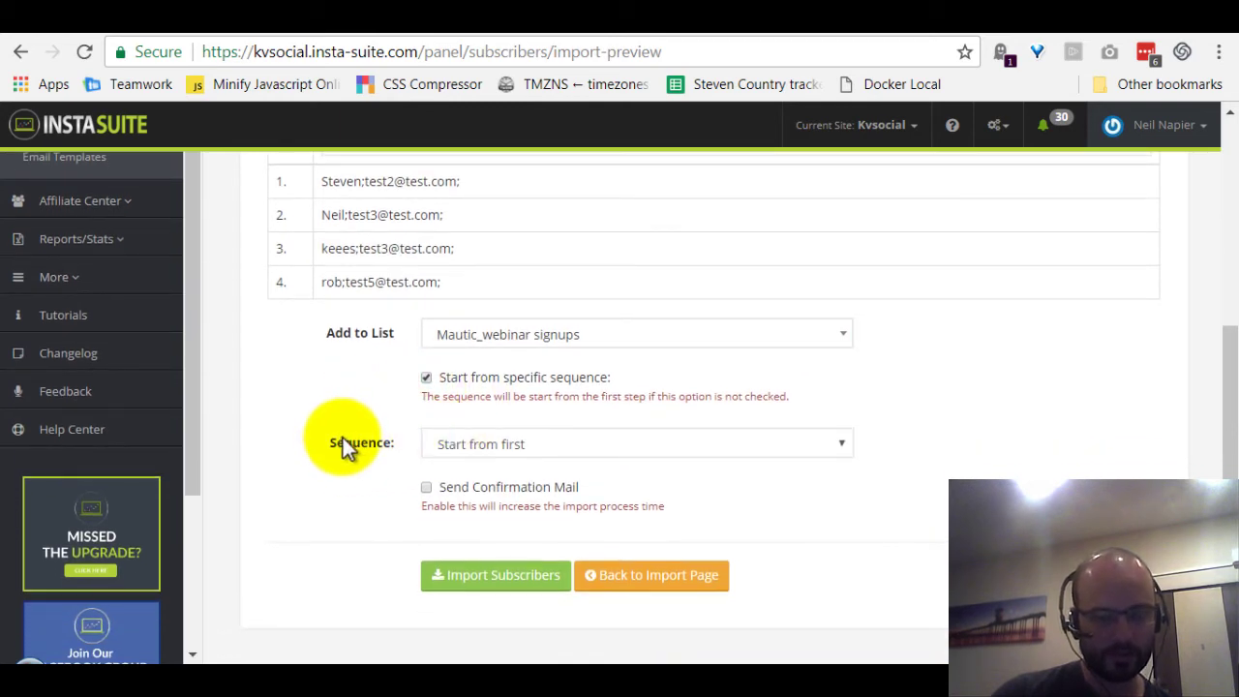
click(611, 444)
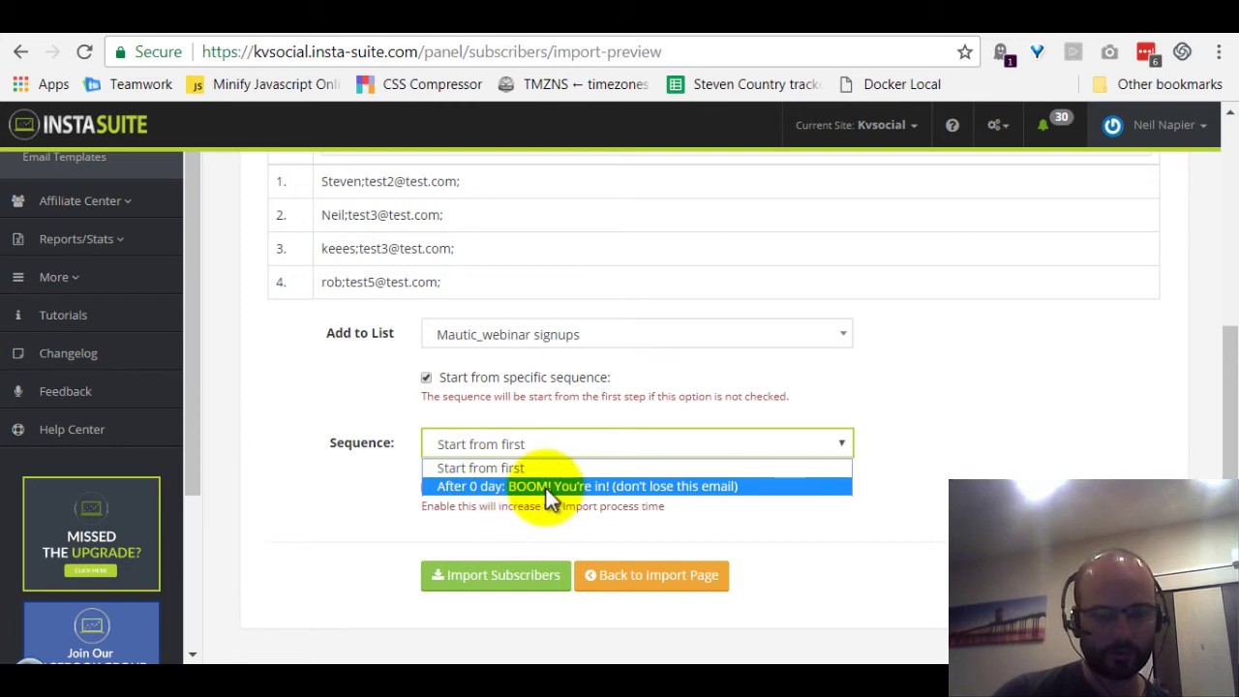
click(919, 432)
scroll(914, 431, up, 5)
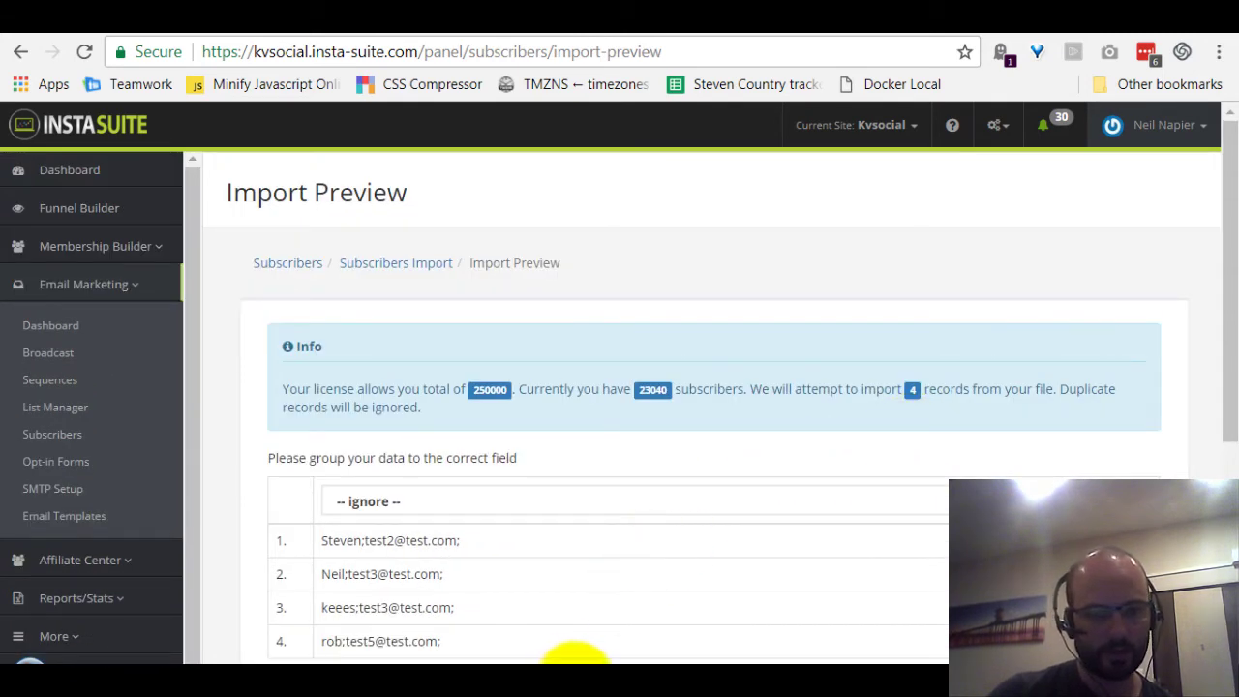
Step: Switch to Notepad and review the update topics in is_update.txt around the non-paying users issue
key(alt+Tab)
drag(664, 619, 256, 338)
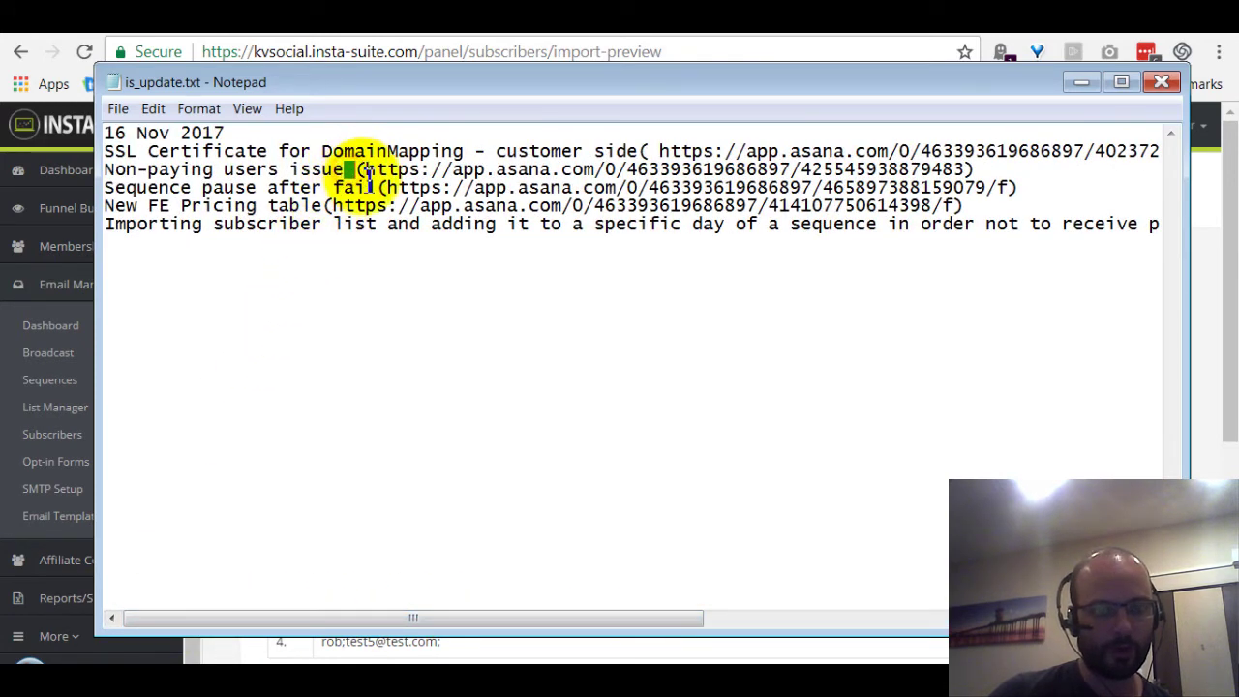
click(356, 169)
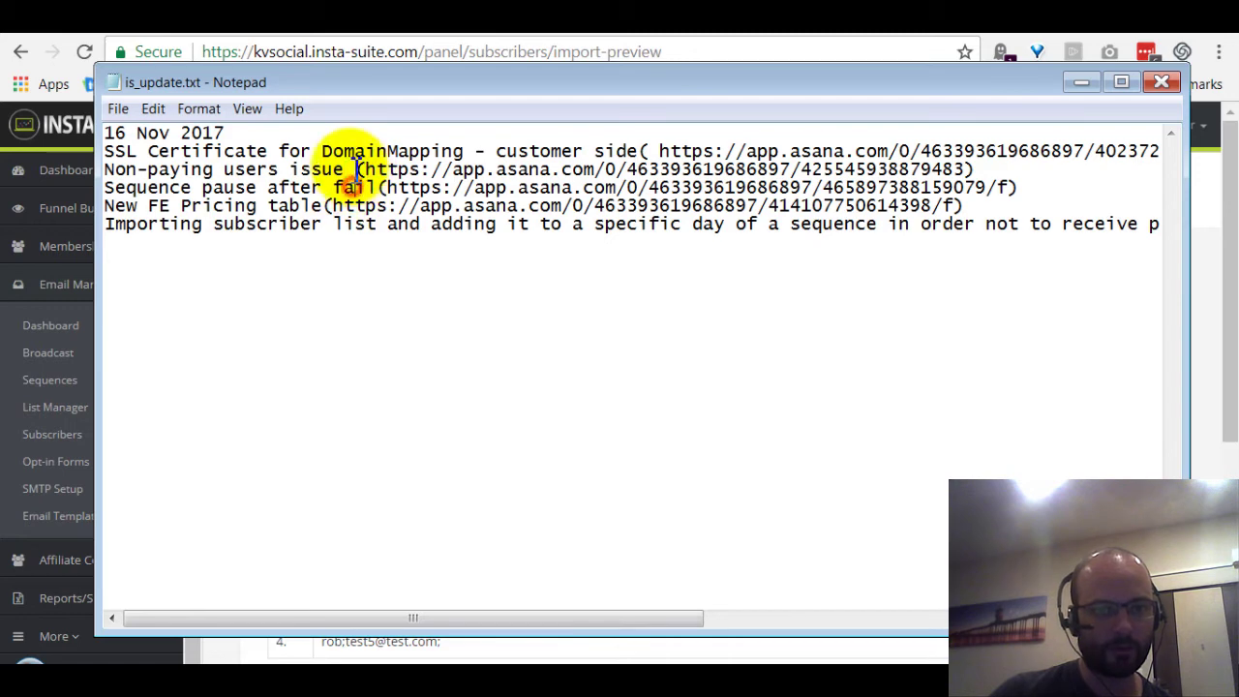
Step: Highlight the Non-paying users issue topic in the is_update.txt notes and reposition the Notepad window slightly
drag(356, 170, 104, 171)
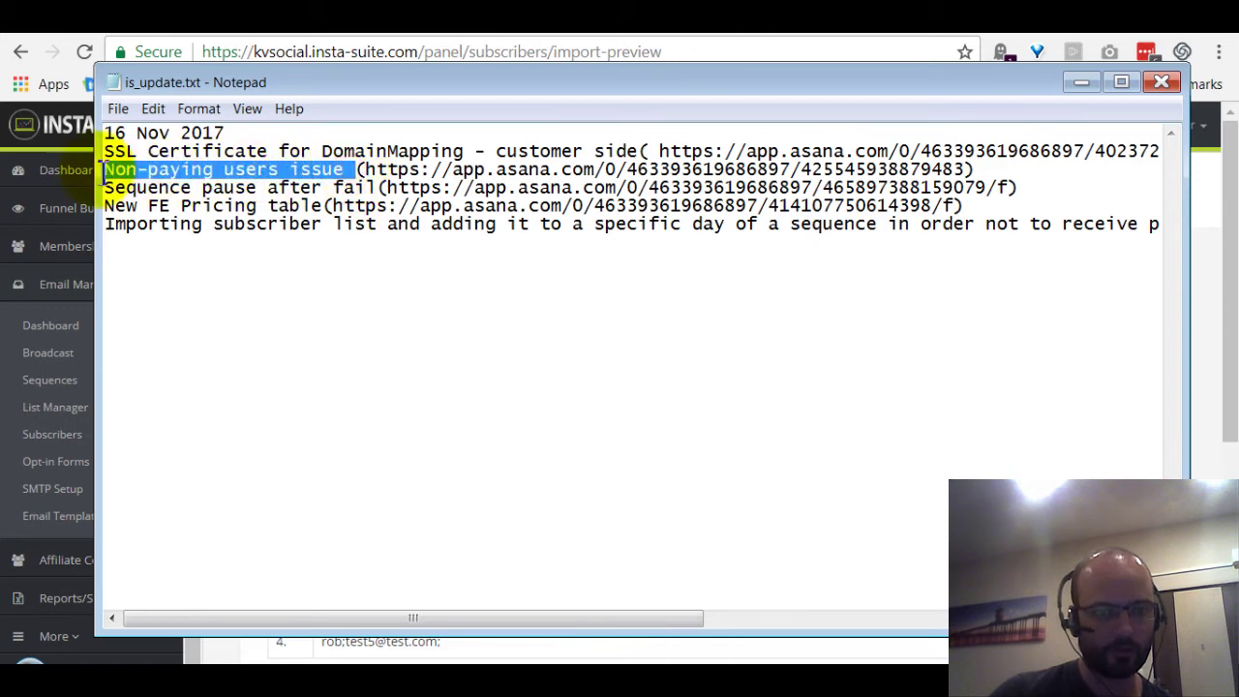
drag(384, 88, 381, 148)
drag(376, 92, 372, 88)
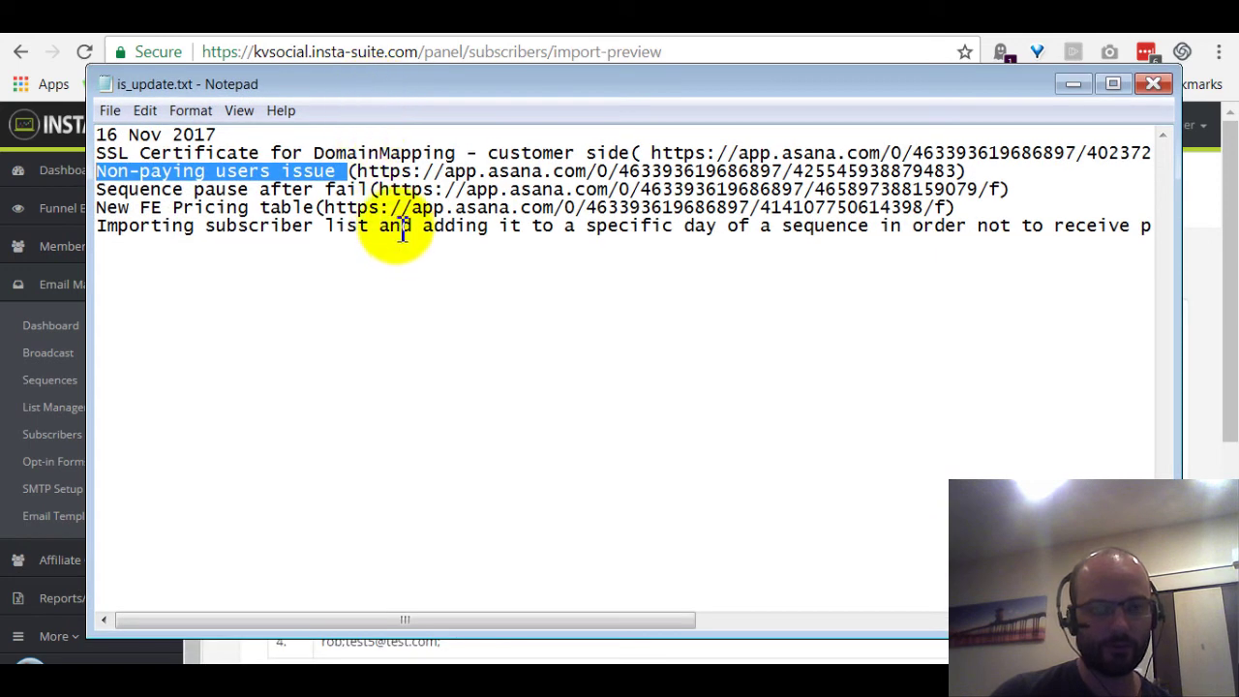
click(348, 173)
drag(336, 172, 96, 171)
drag(352, 171, 96, 172)
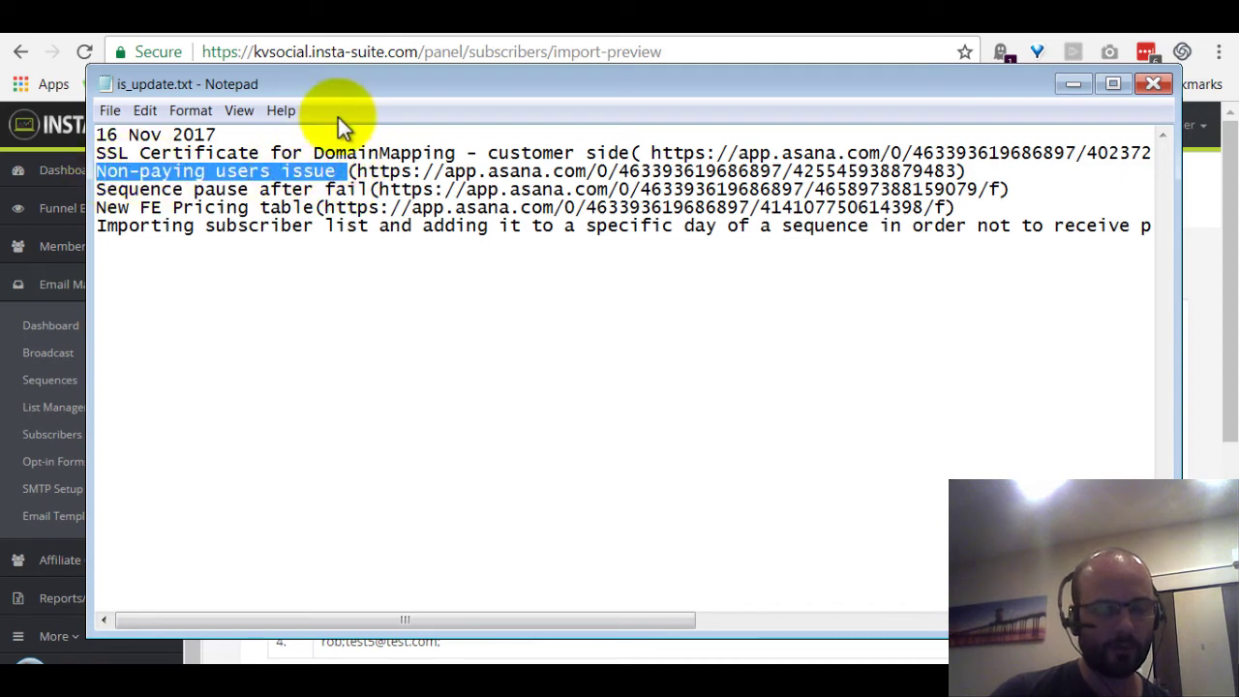
mouse_move(382, 86)
mouse_down()
mouse_move(392, 130)
mouse_move(379, 100)
mouse_up()
click(336, 206)
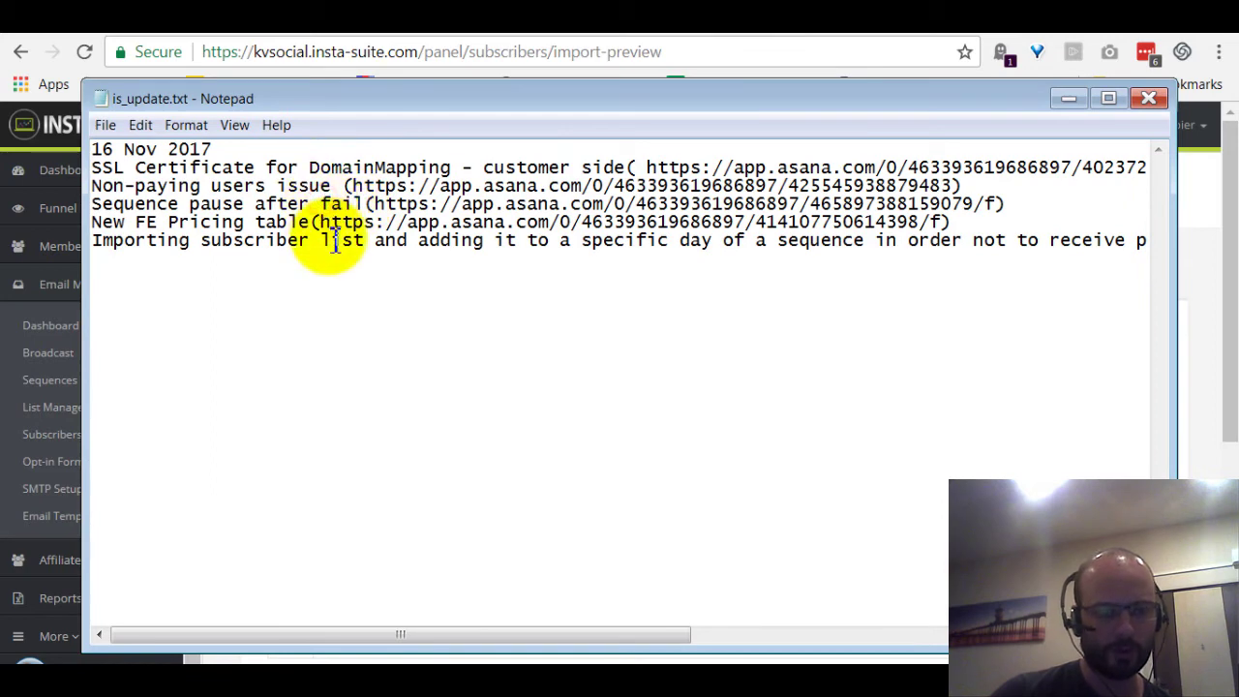
Step: Highlight the Sequence pause after fail topic in the is_update.txt notes
drag(320, 204, 103, 186)
click(325, 217)
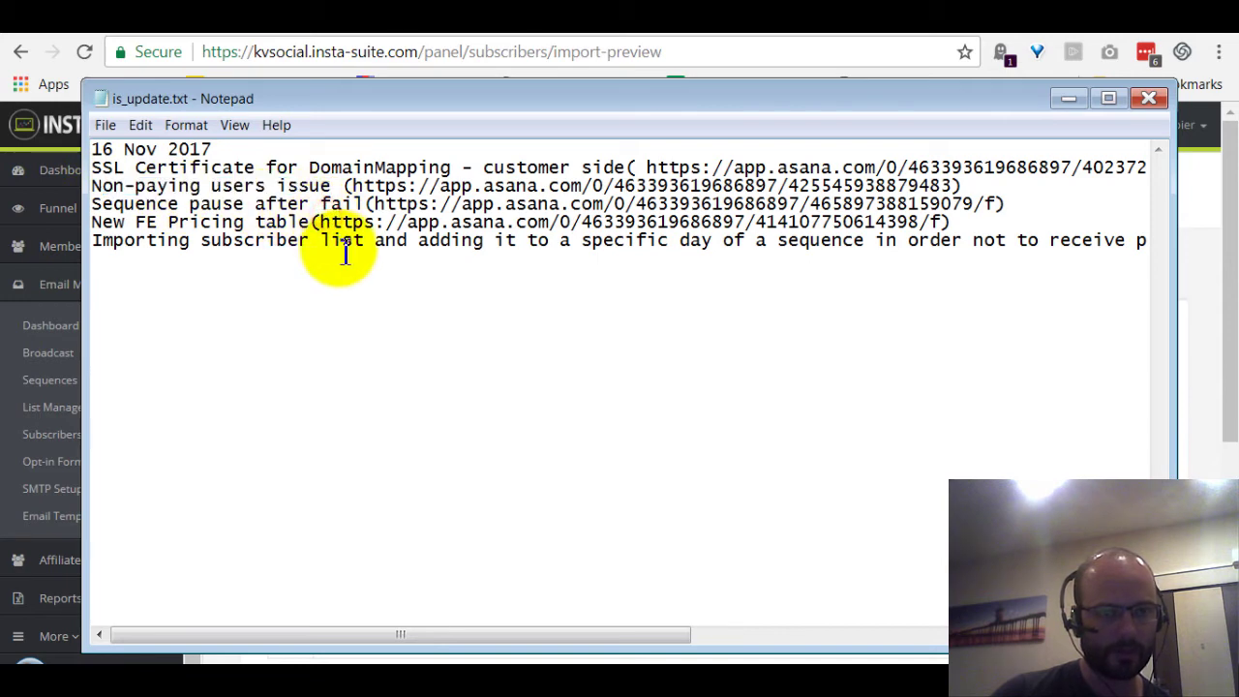
click(362, 203)
drag(329, 204, 96, 205)
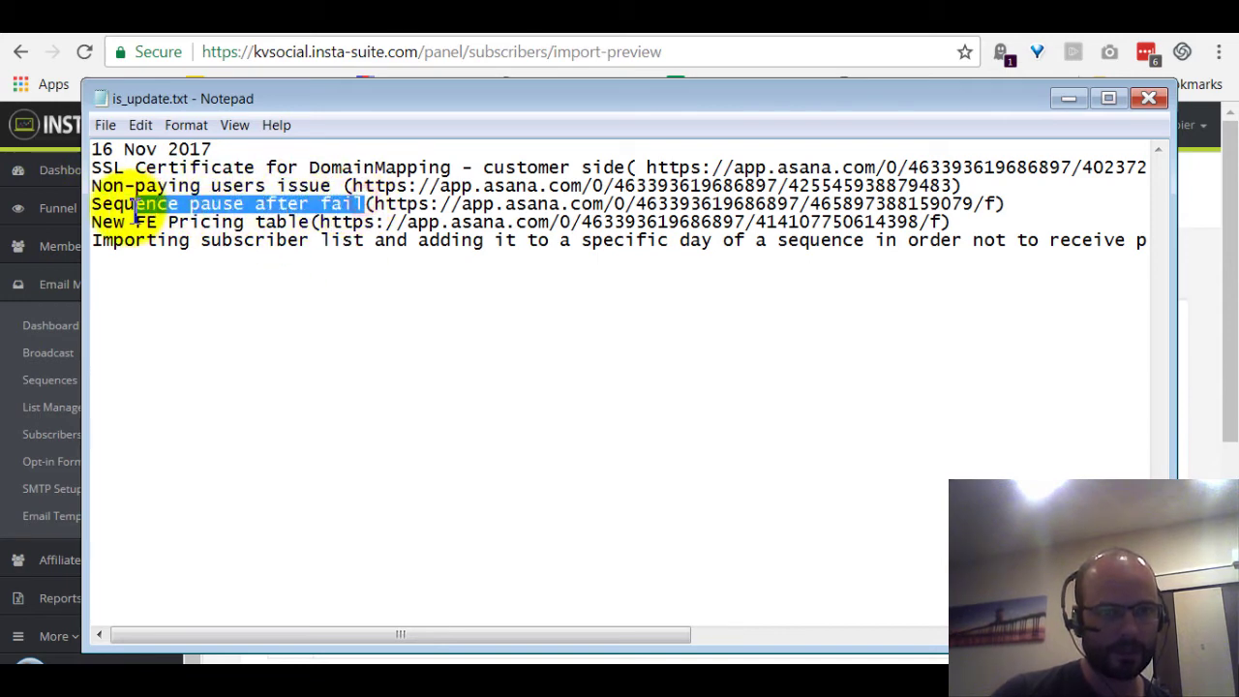
click(290, 222)
drag(180, 204, 102, 204)
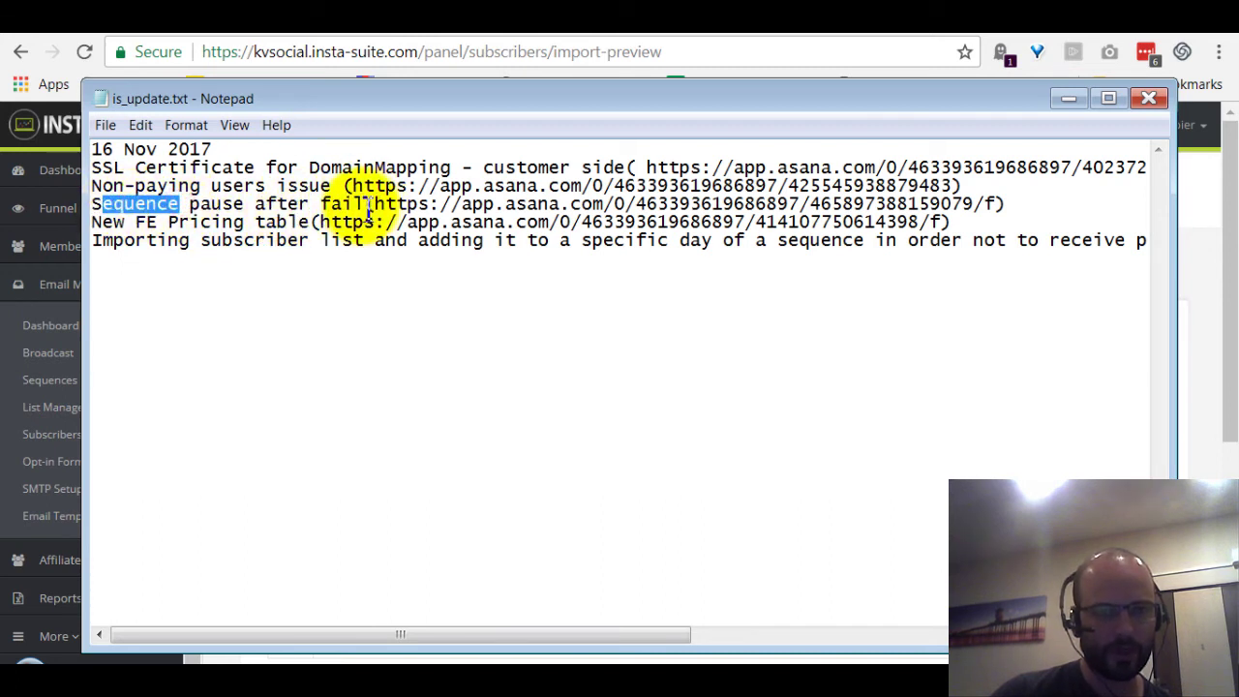
drag(370, 204, 89, 205)
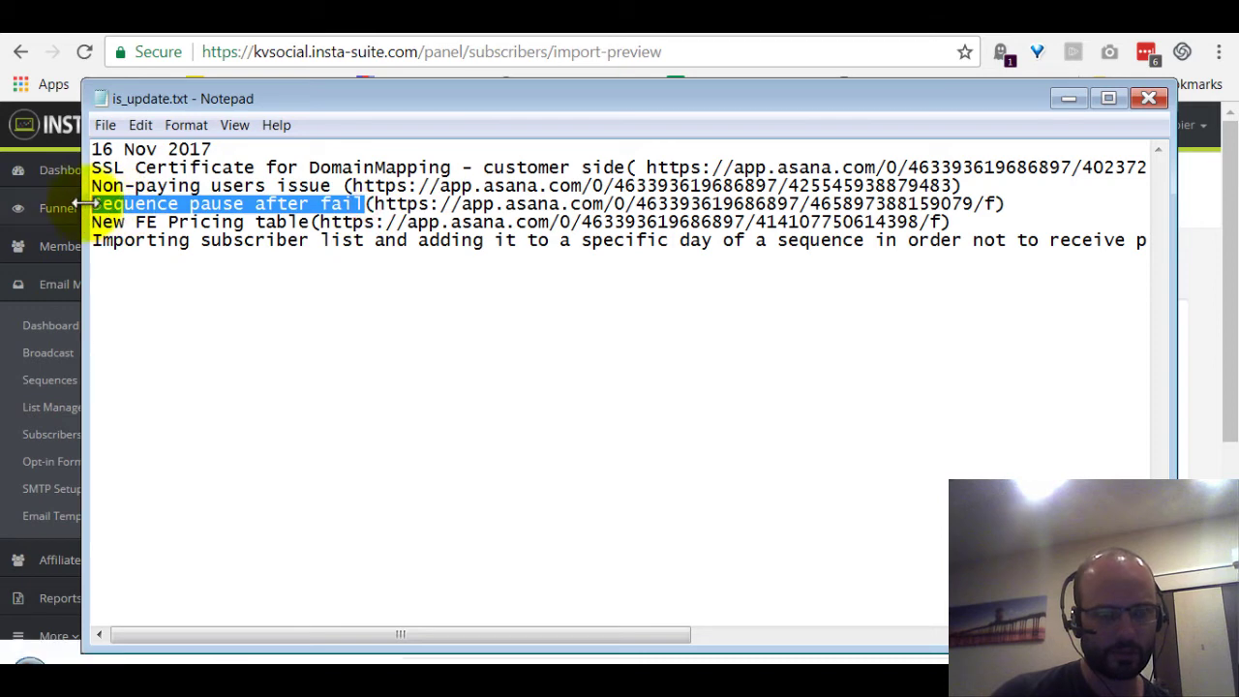
Step: Minimize the notes and switch to the image viewer to show the Kyvio dashboard design in main-dashboard 1.png
click(1071, 99)
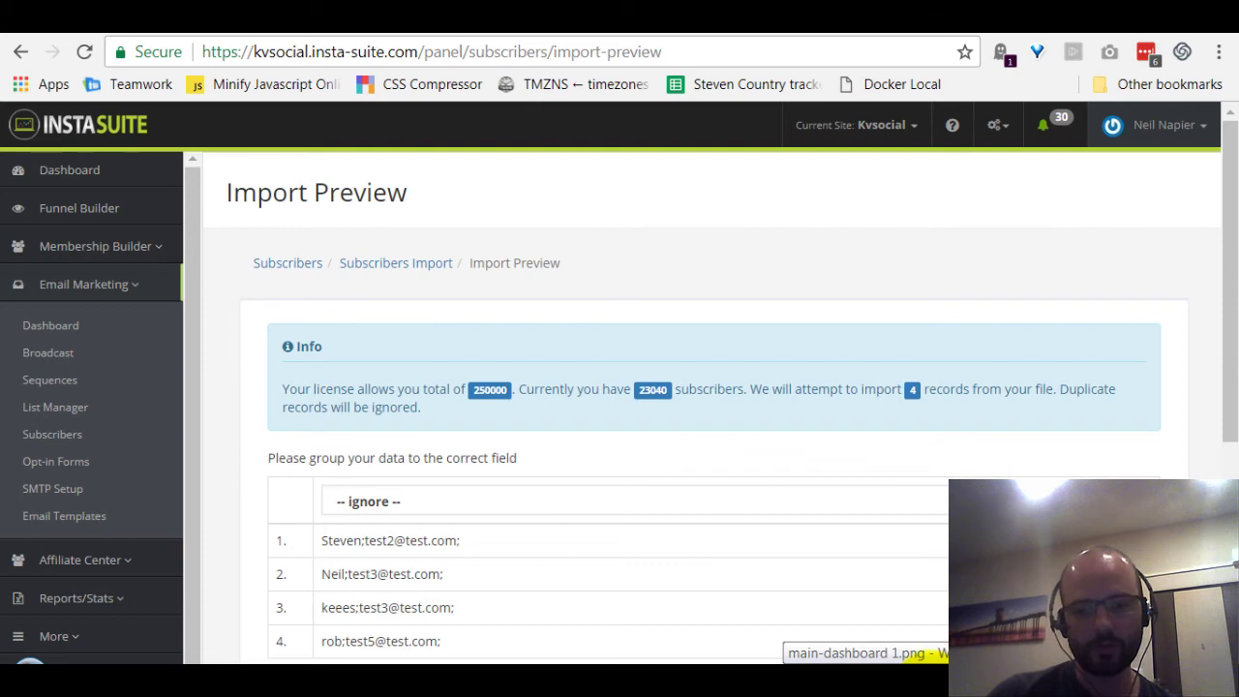
click(913, 662)
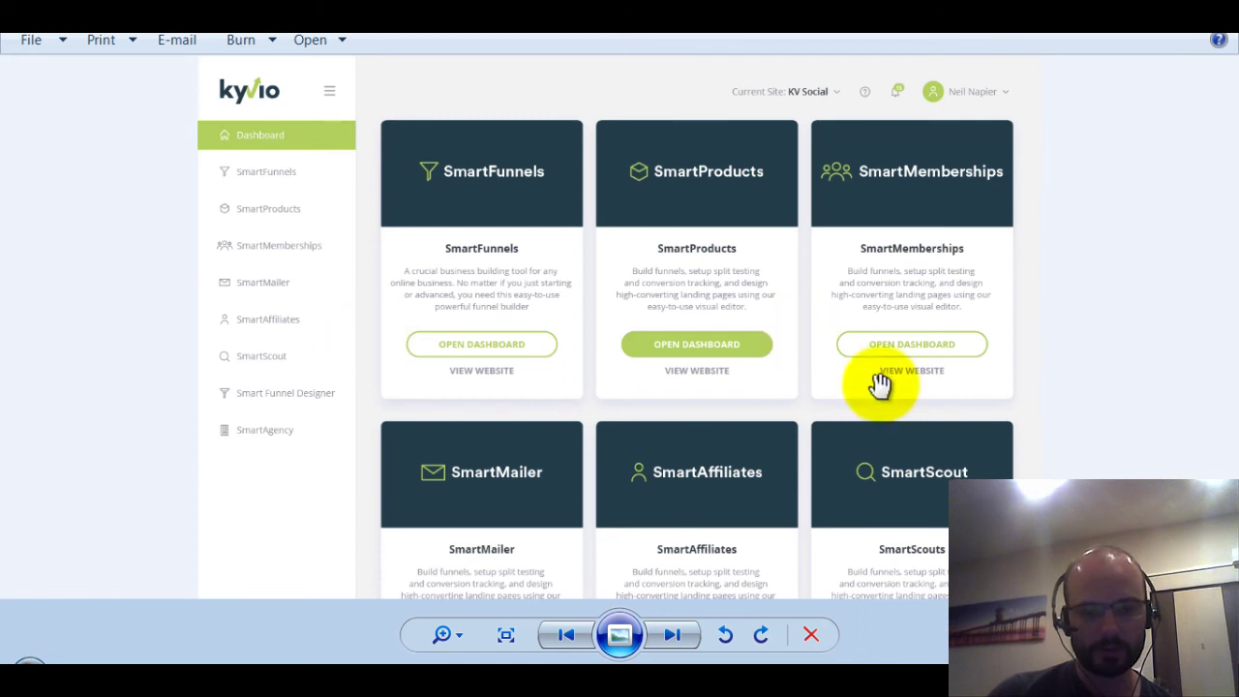
Step: Recheck the is_update.txt notes in Notepad, minimize them, and return to the InstaSuite Import Preview page in Chrome
mouse_move(525, 682)
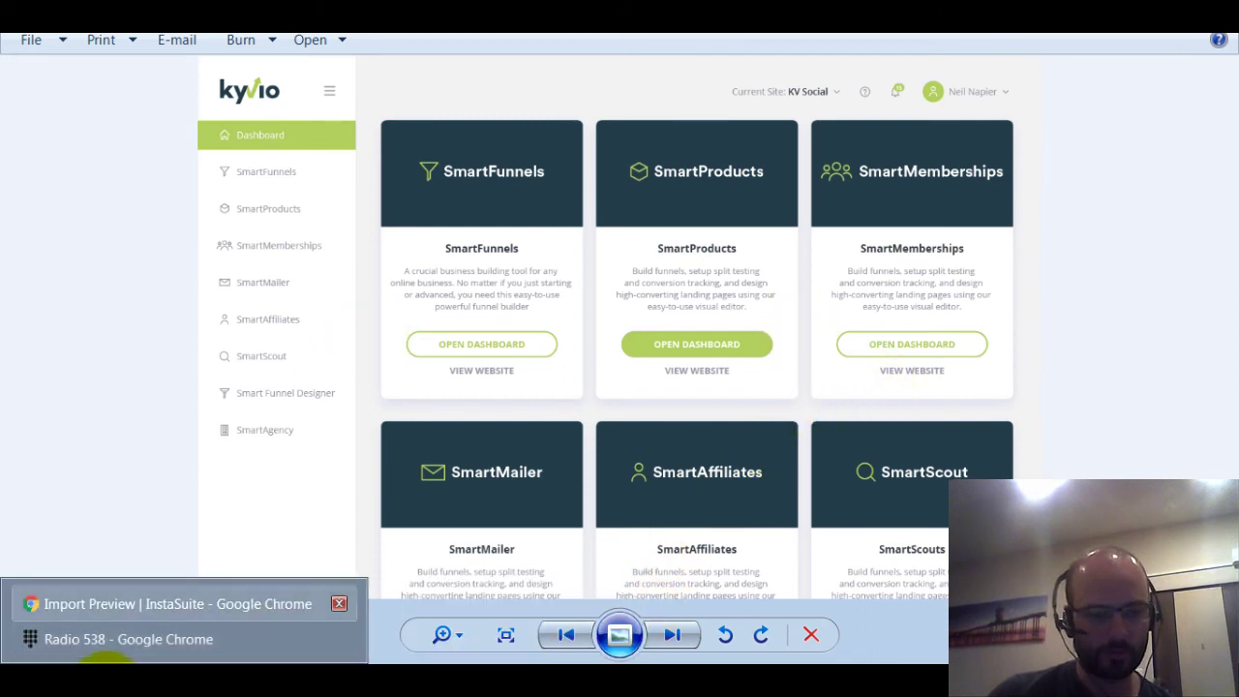
mouse_move(815, 678)
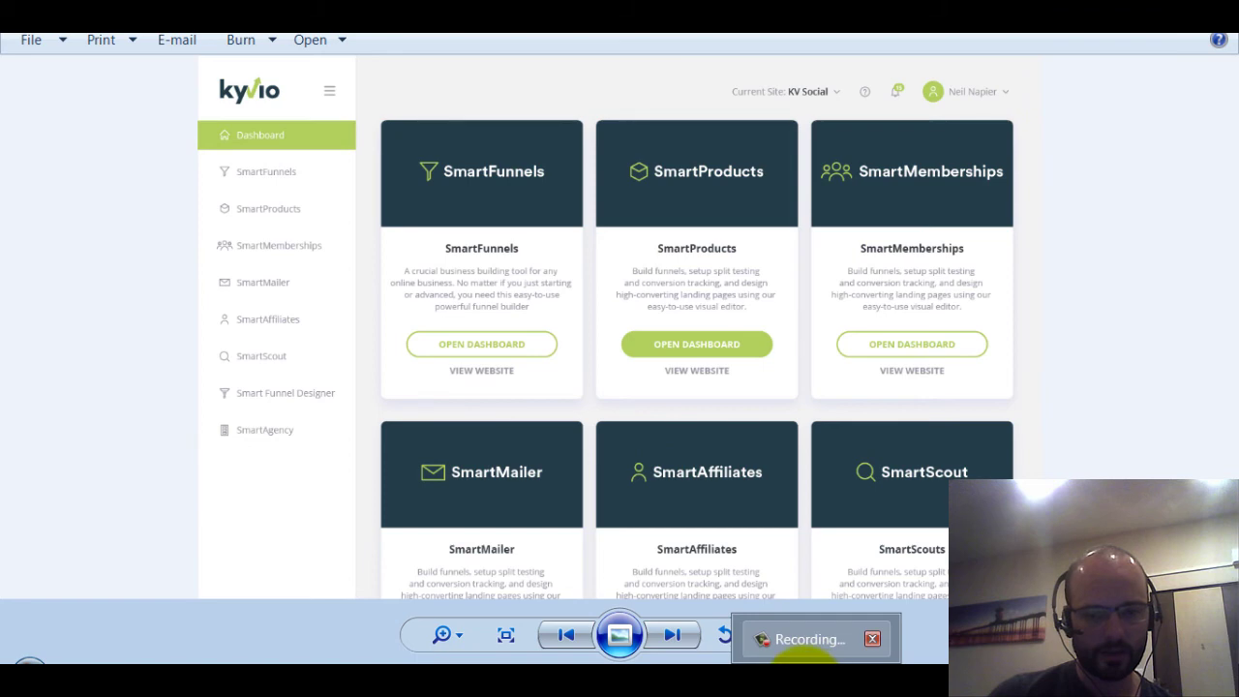
click(526, 639)
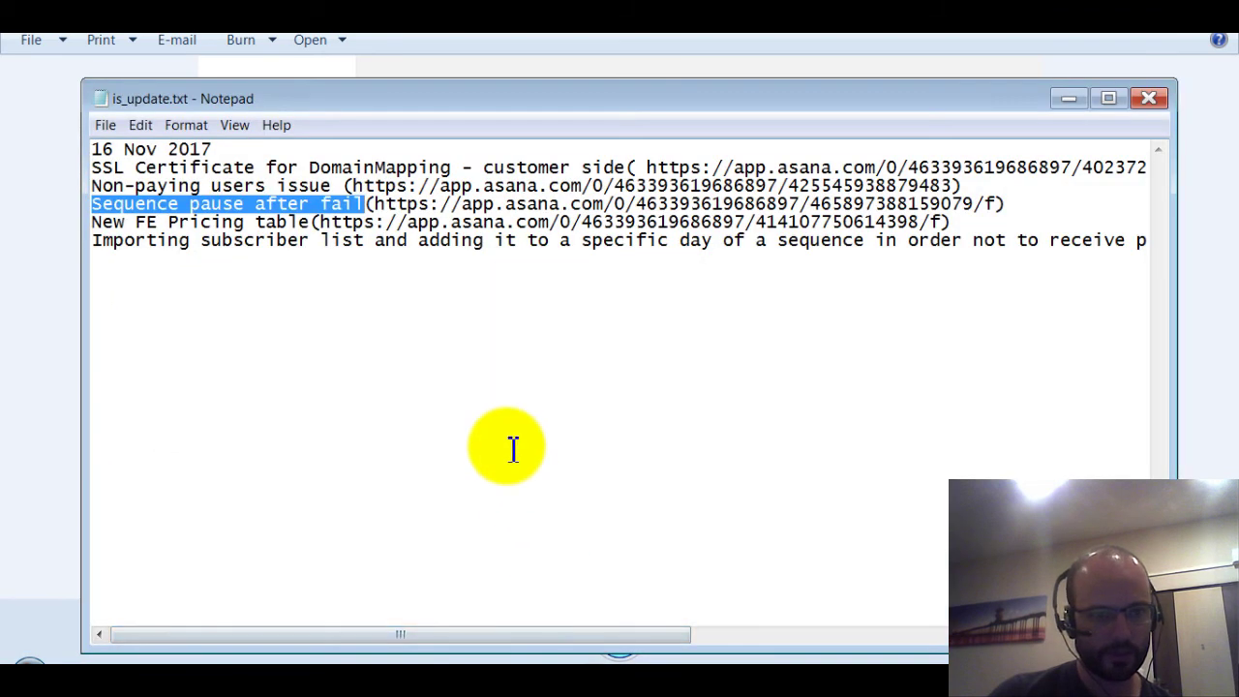
click(1067, 101)
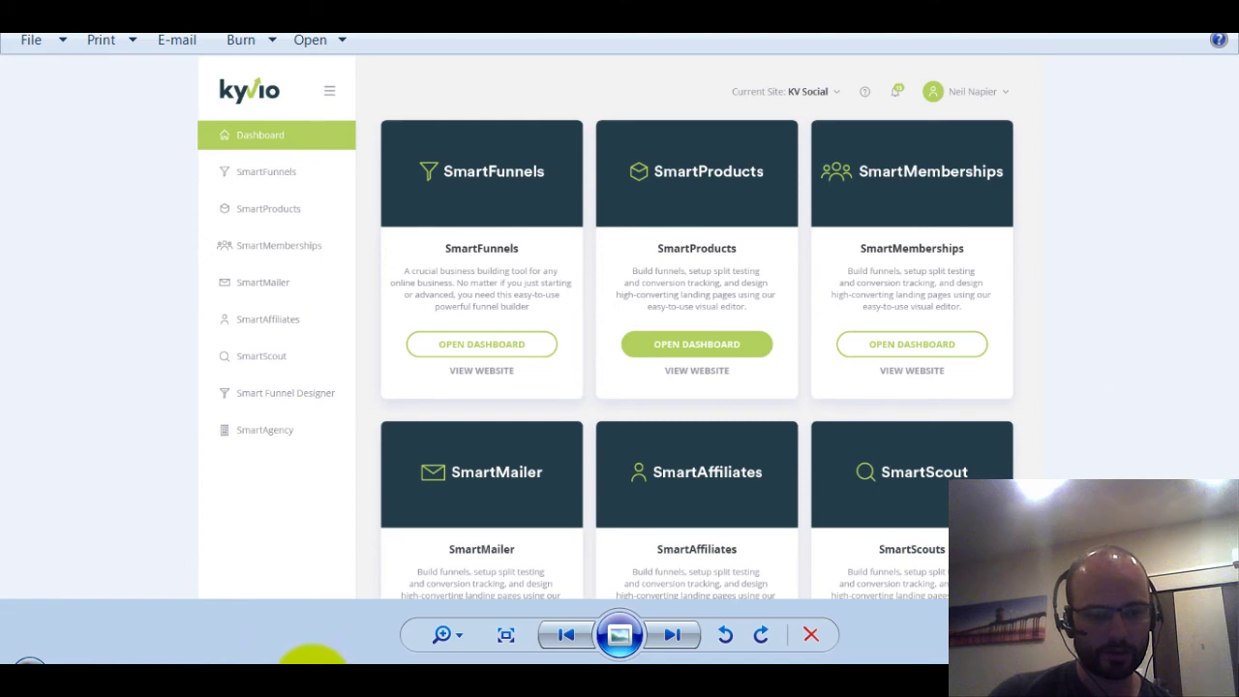
click(204, 668)
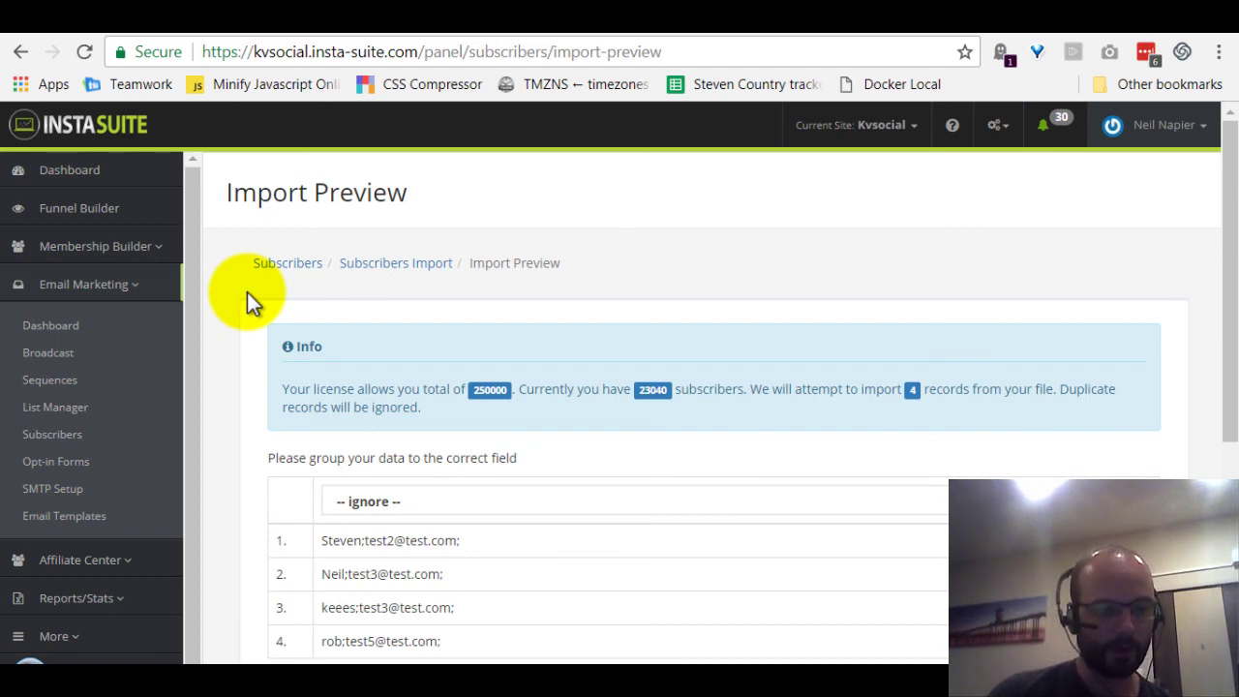
drag(199, 262, 312, 222)
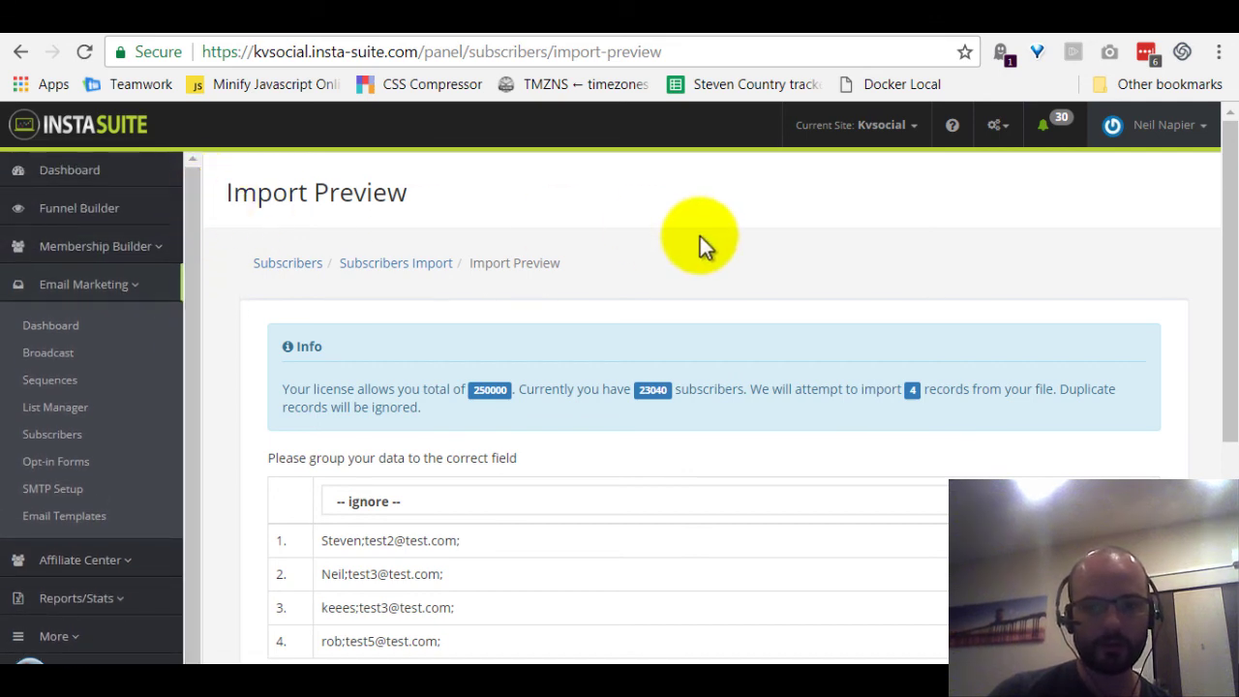